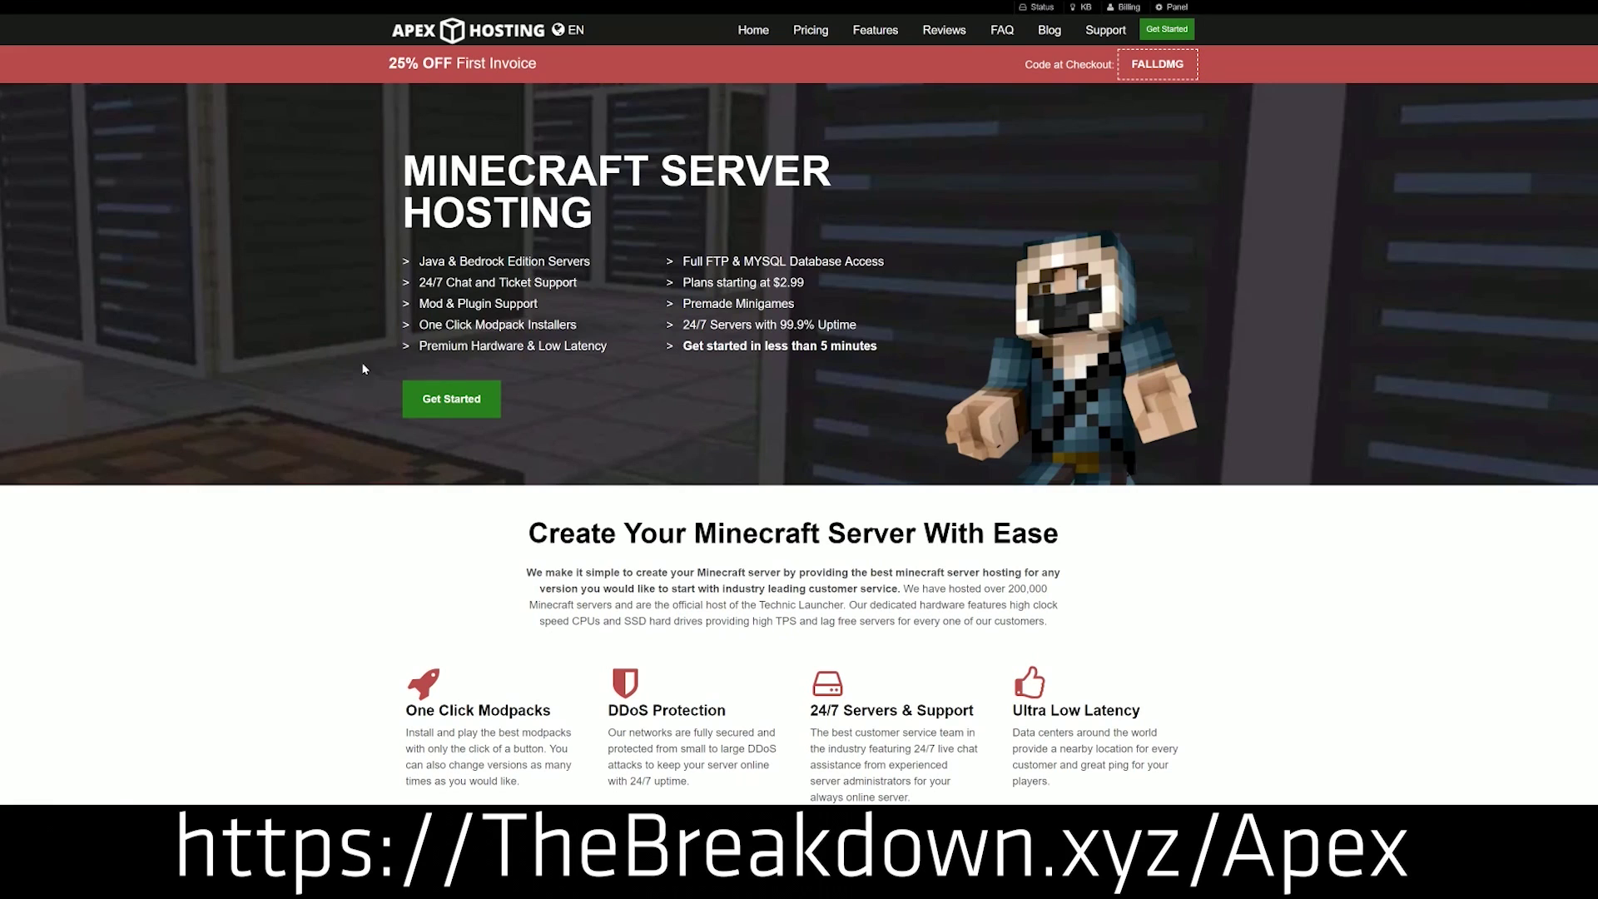
Review the server hosting features on the Apex Hosting page, including support, automated backups and instant setup
scroll(612, 342, "down", 4)
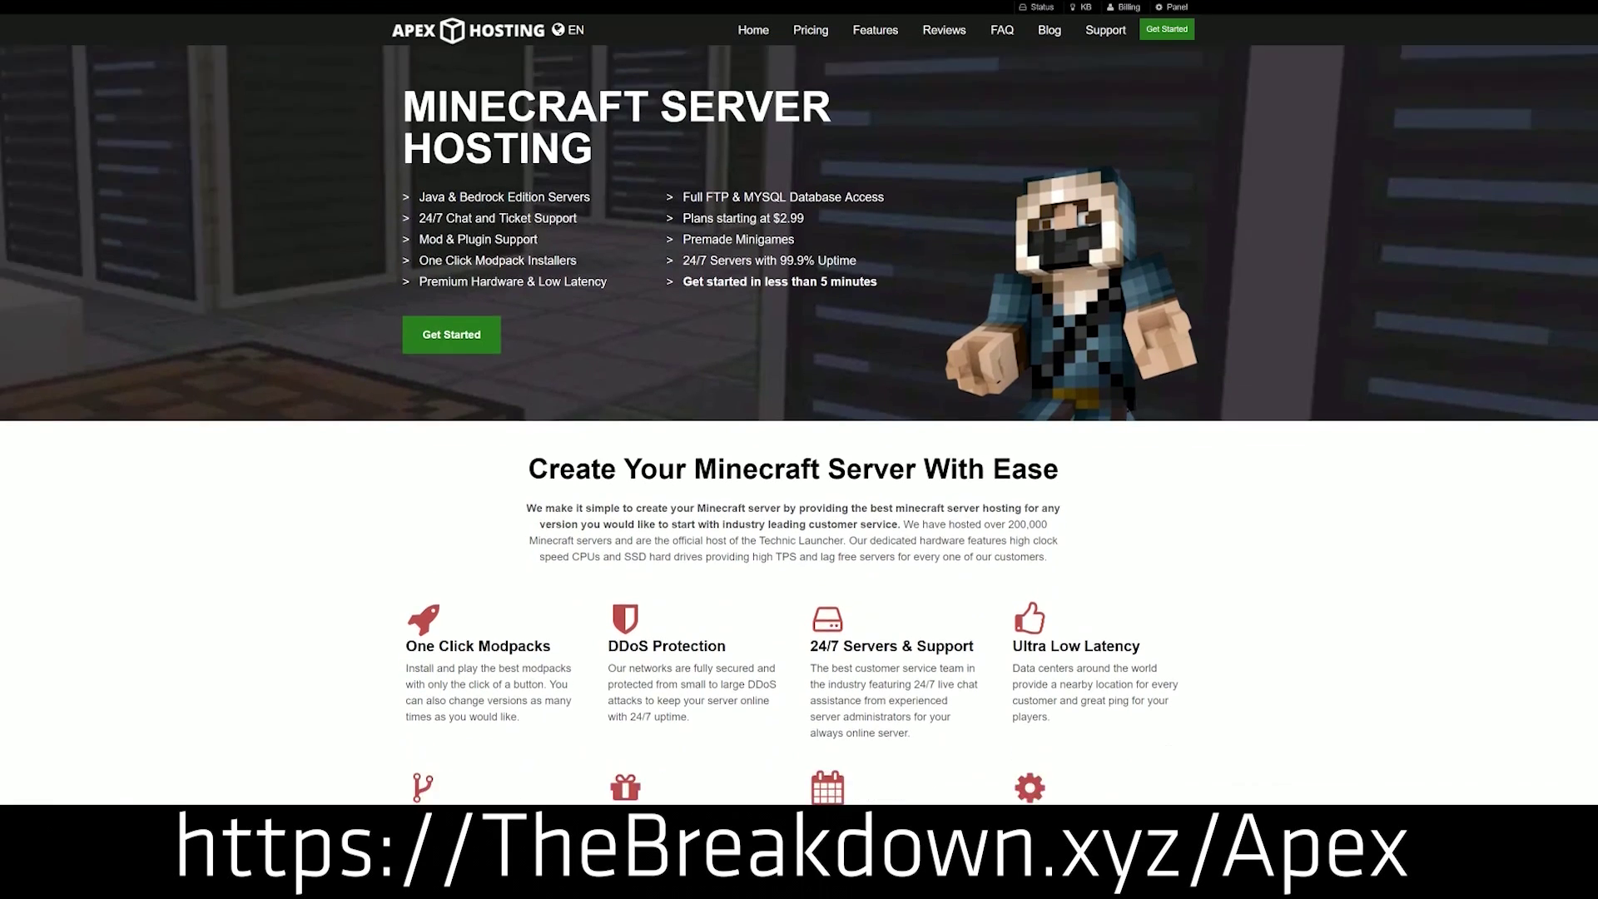
left_click_drag(403, 374, 975, 376)
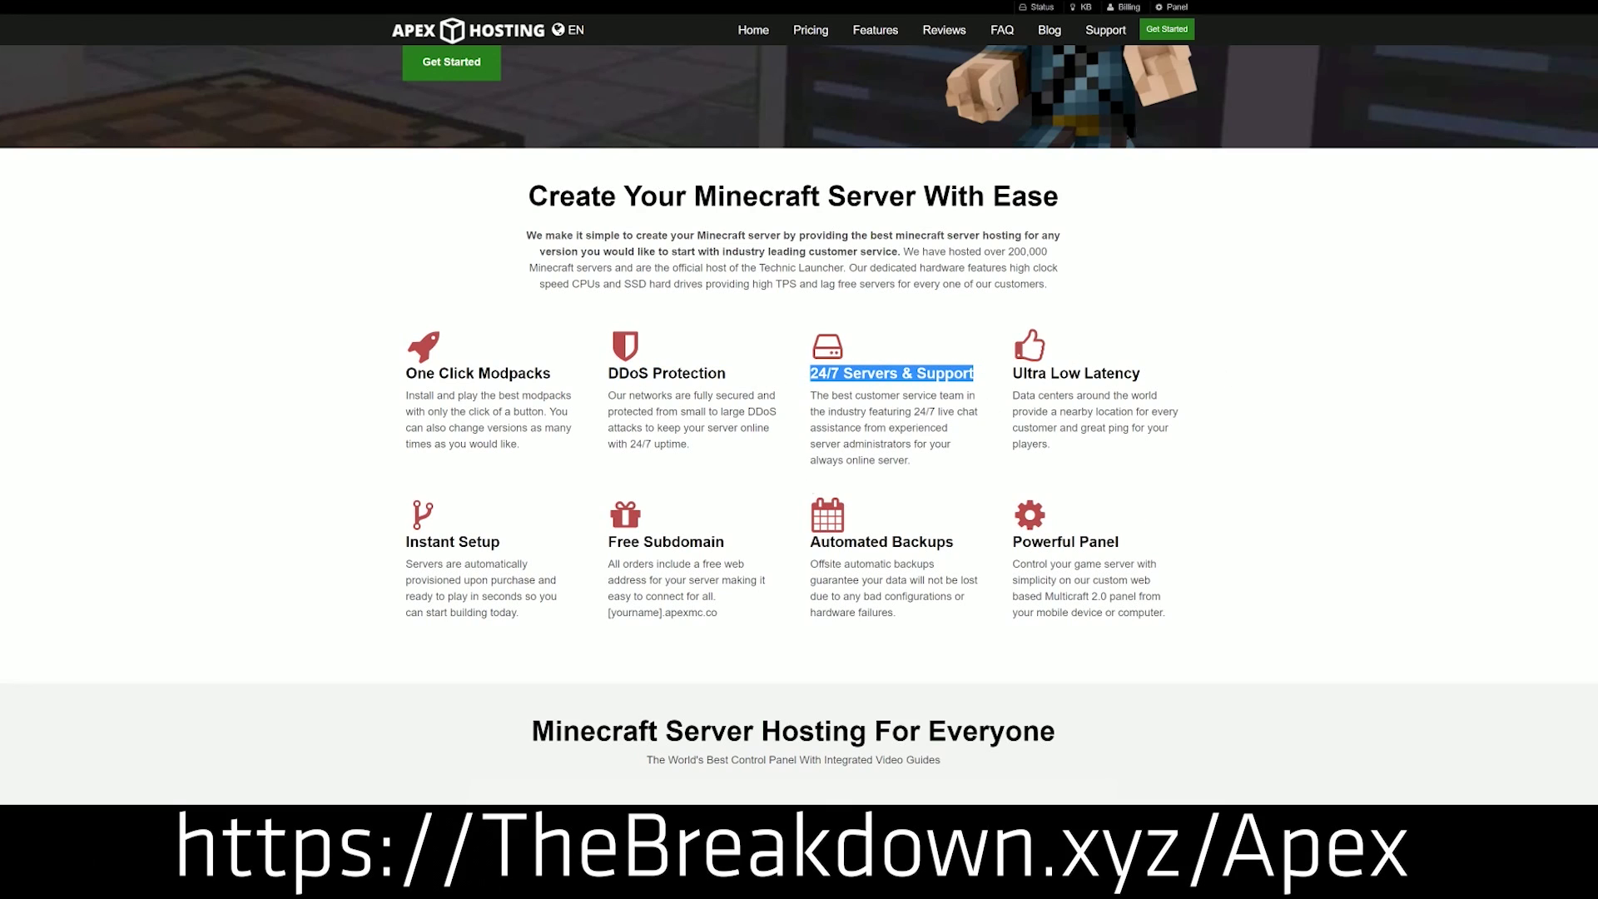
left_click_drag(809, 541, 1003, 542)
left_click(641, 554)
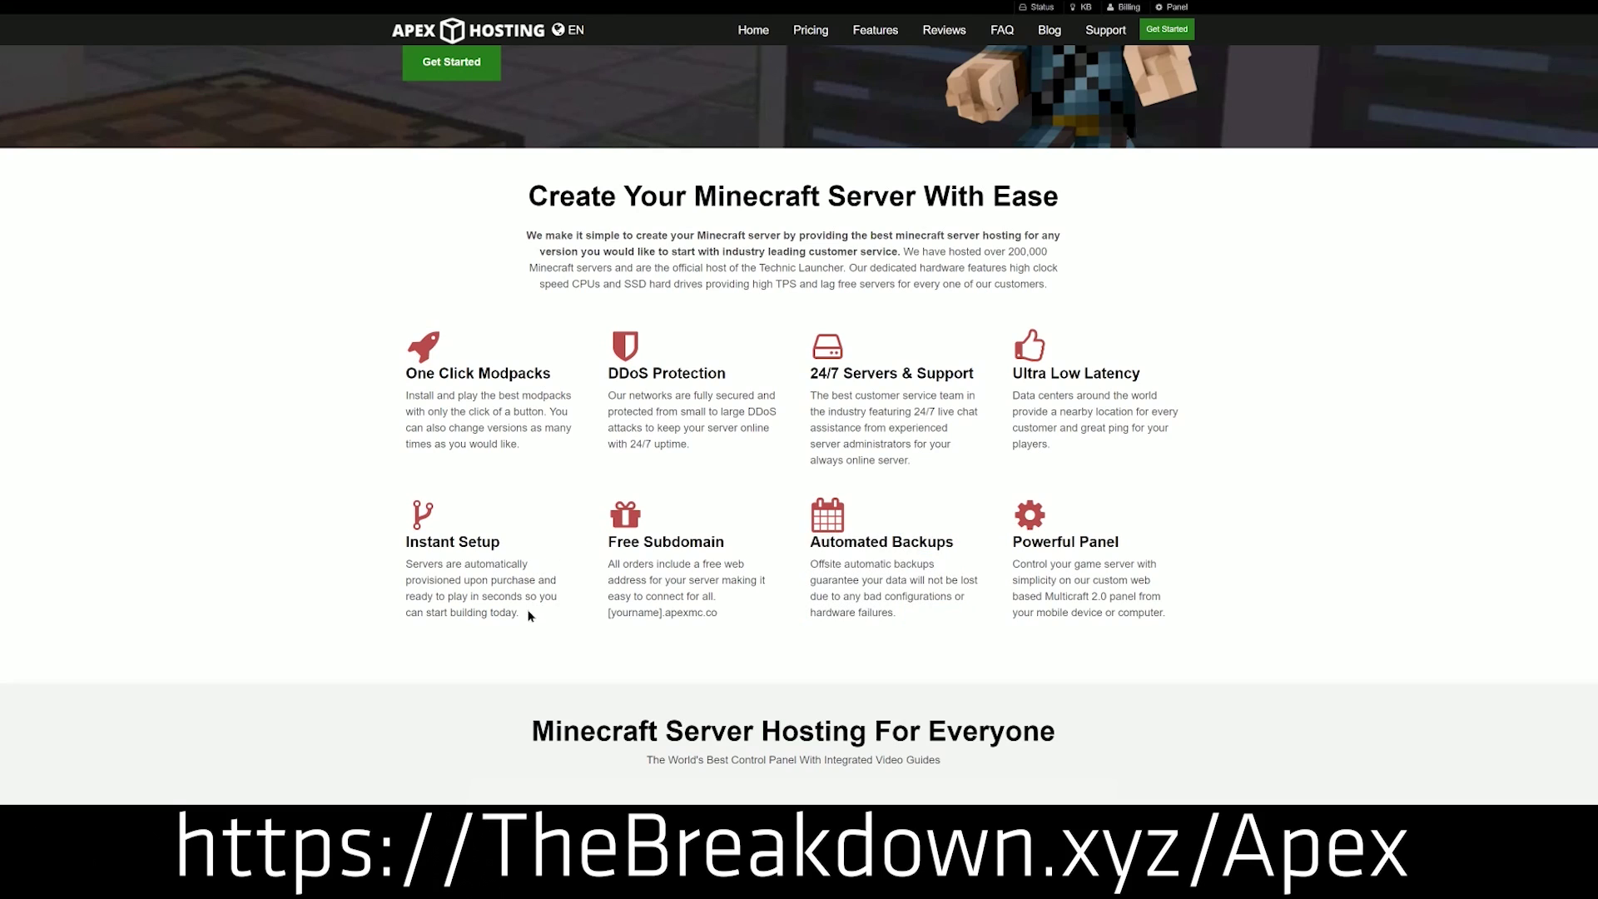
left_click_drag(521, 613, 419, 542)
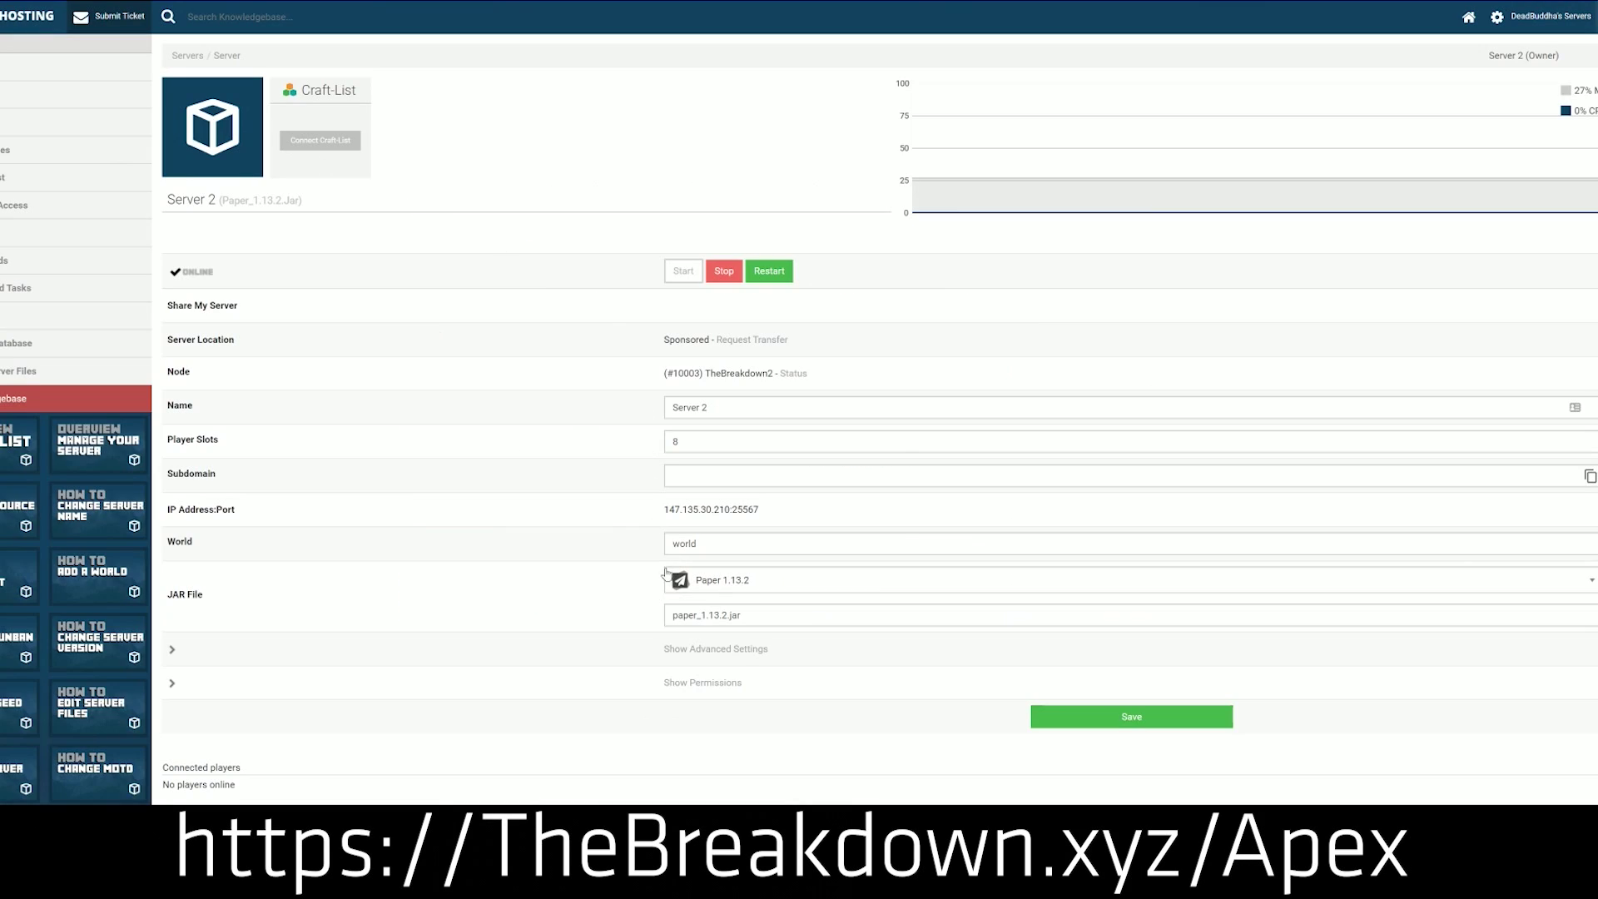
Browse the JAR file versions available for Server 2
left_click(744, 589)
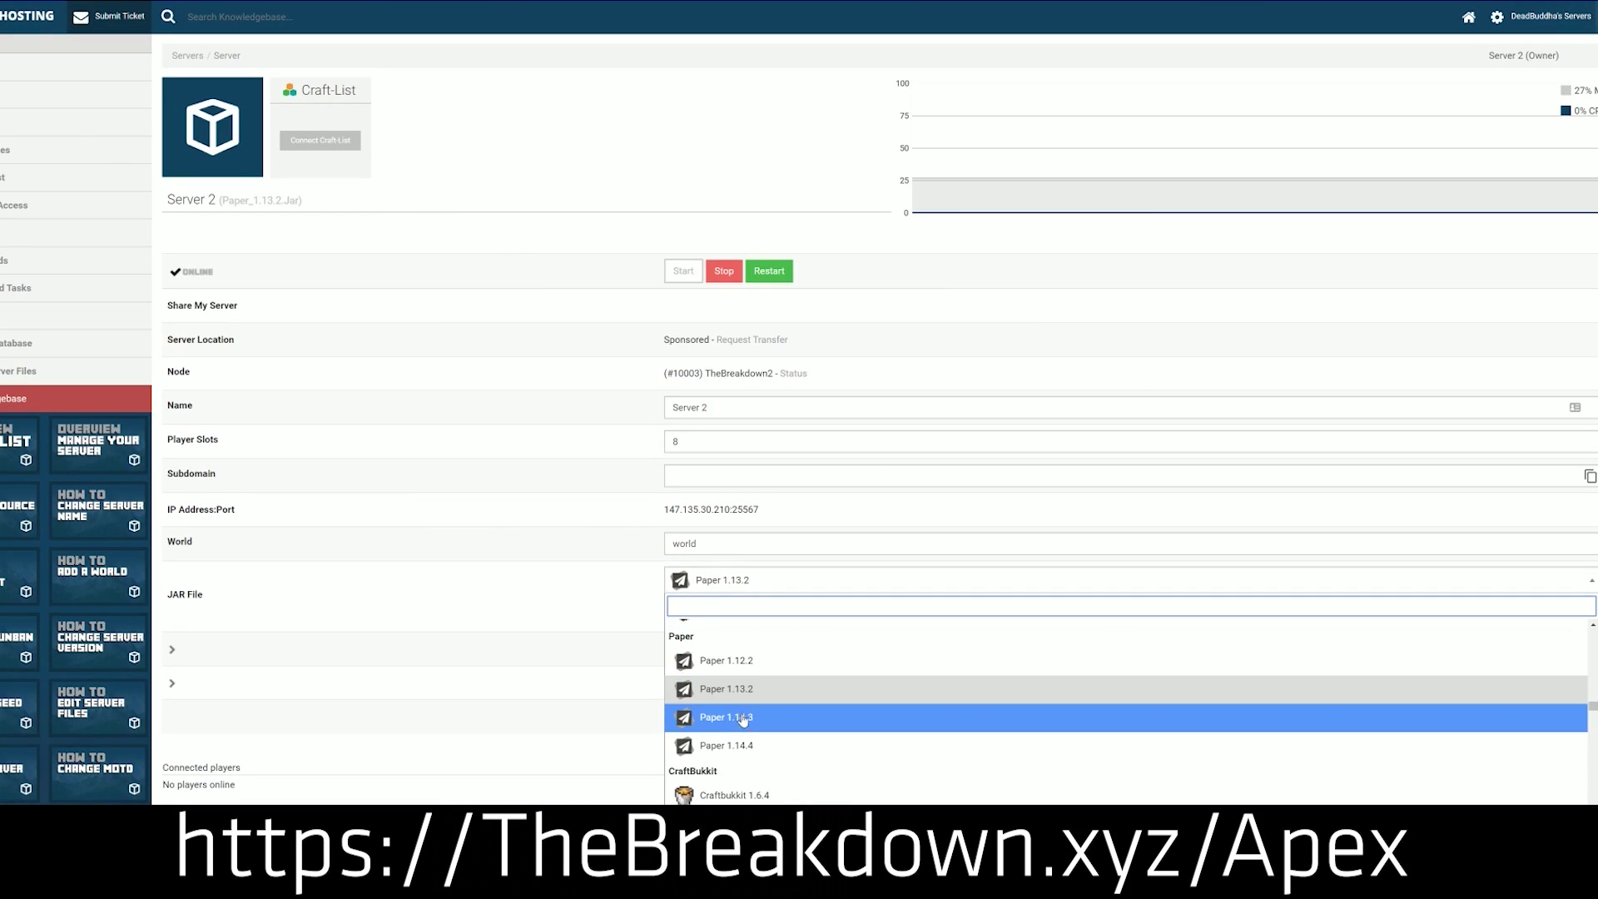
scroll(743, 724, "down", 3)
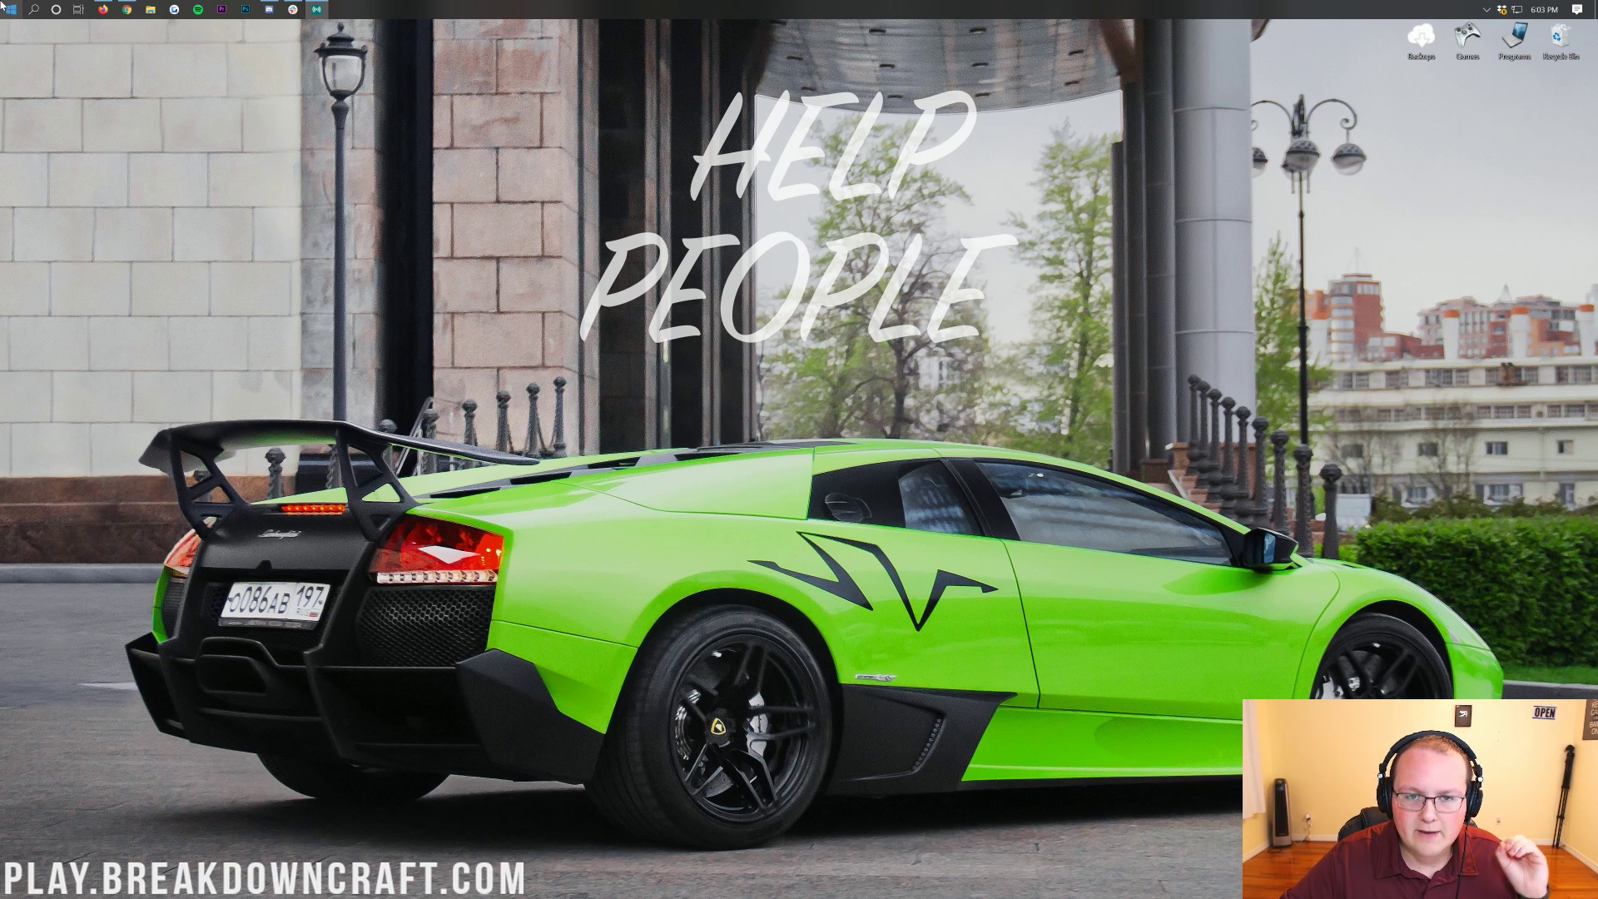
Open Windows System Information, check the installed and available physical memory, and close it
left_click(7, 8)
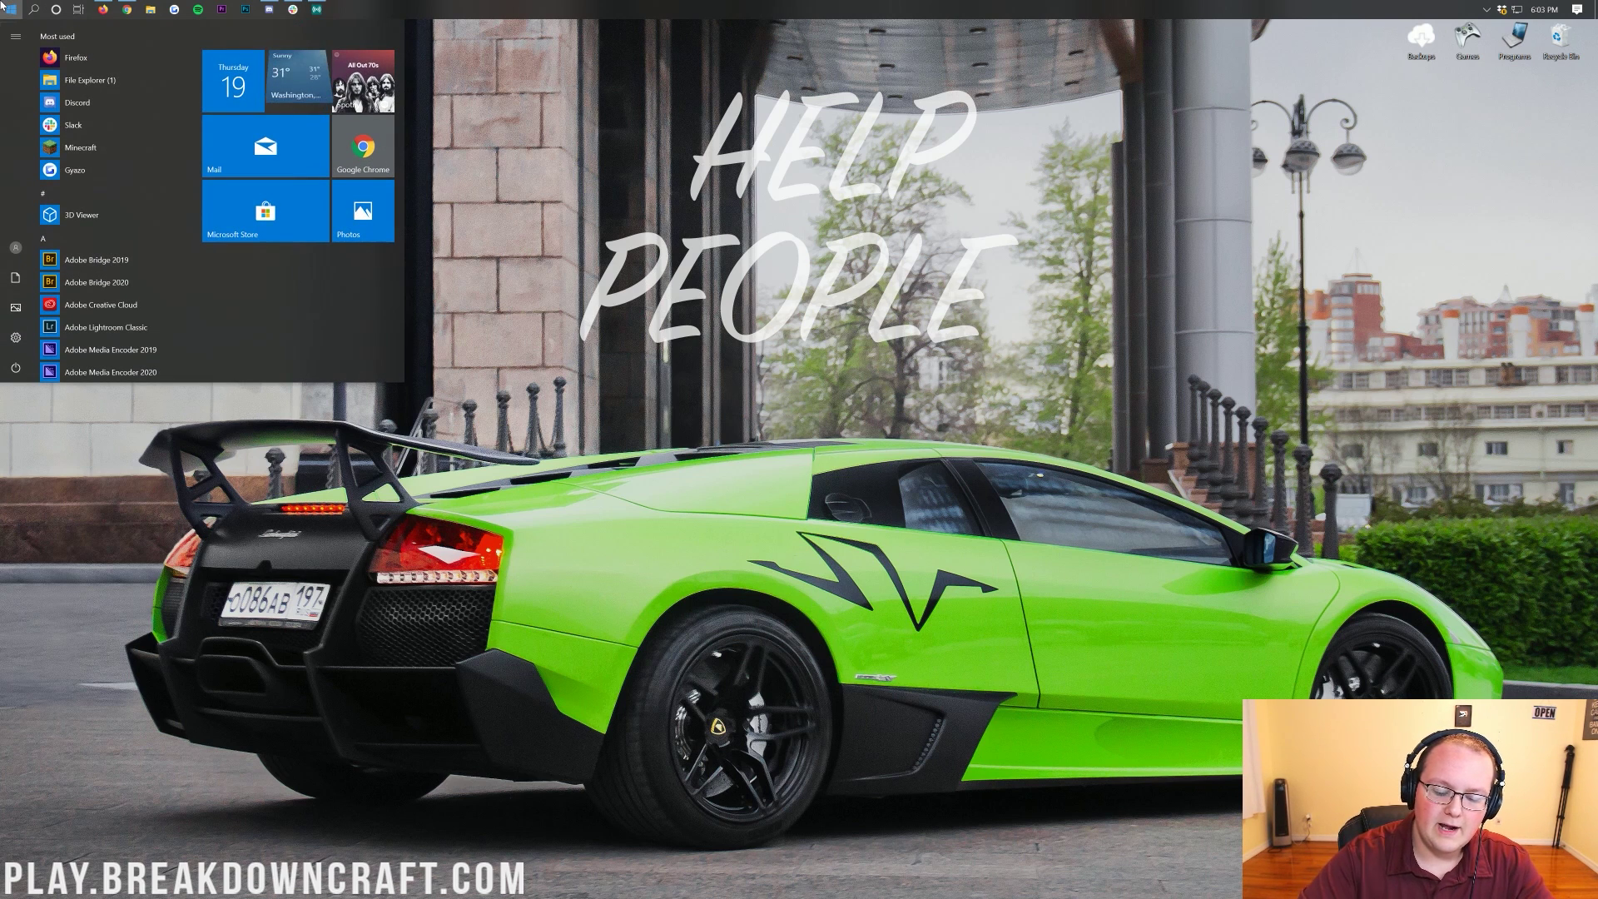
type("system")
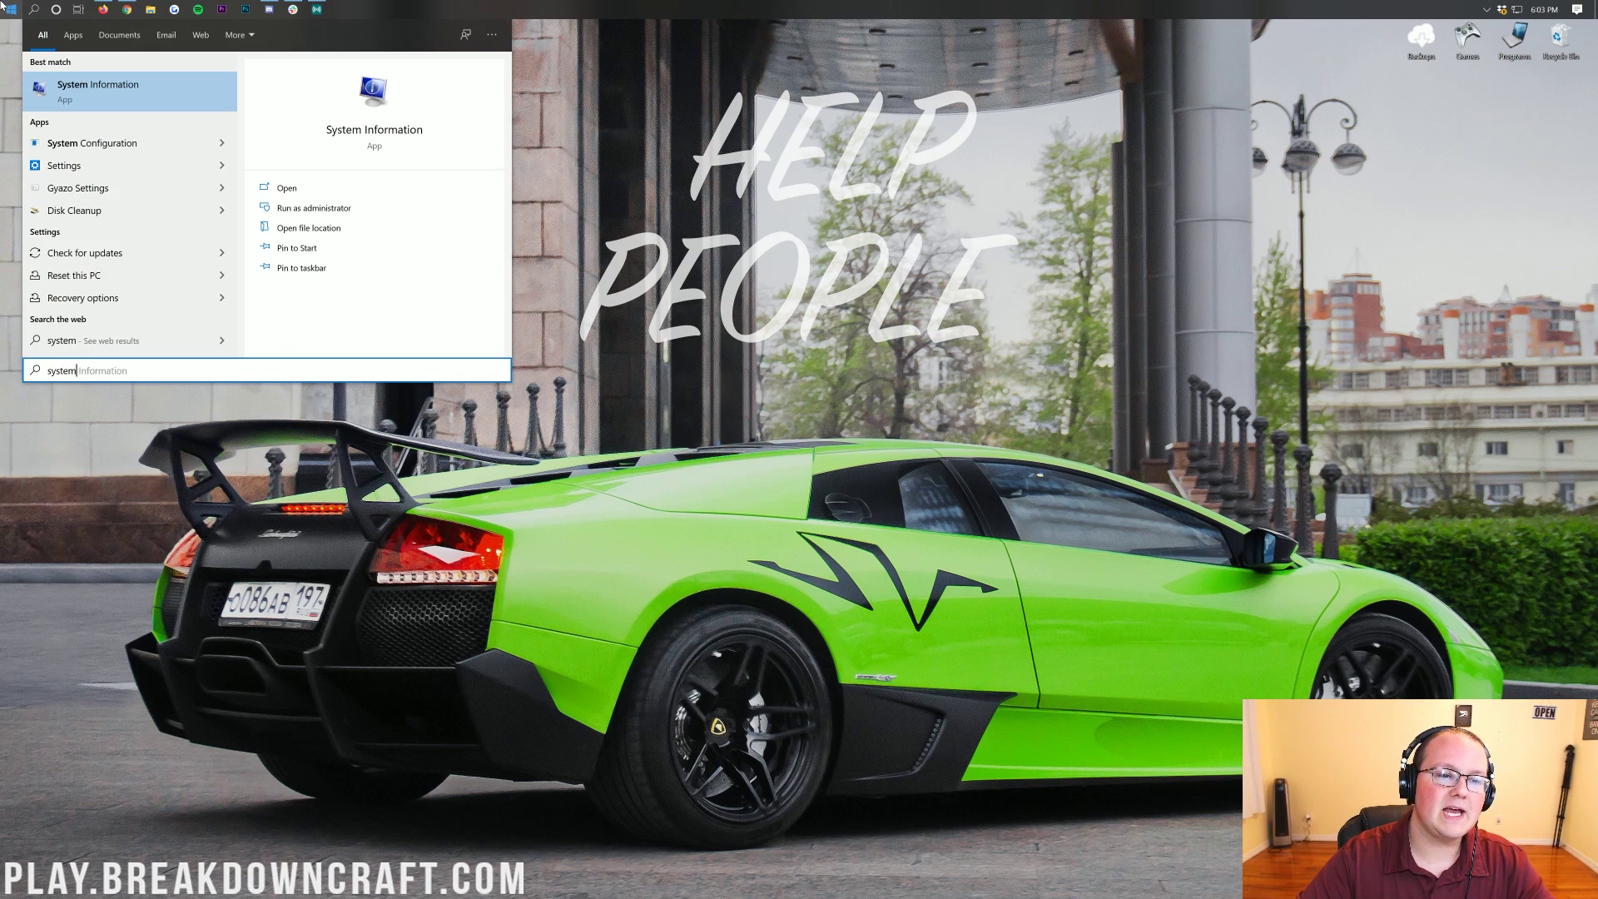
type(" information")
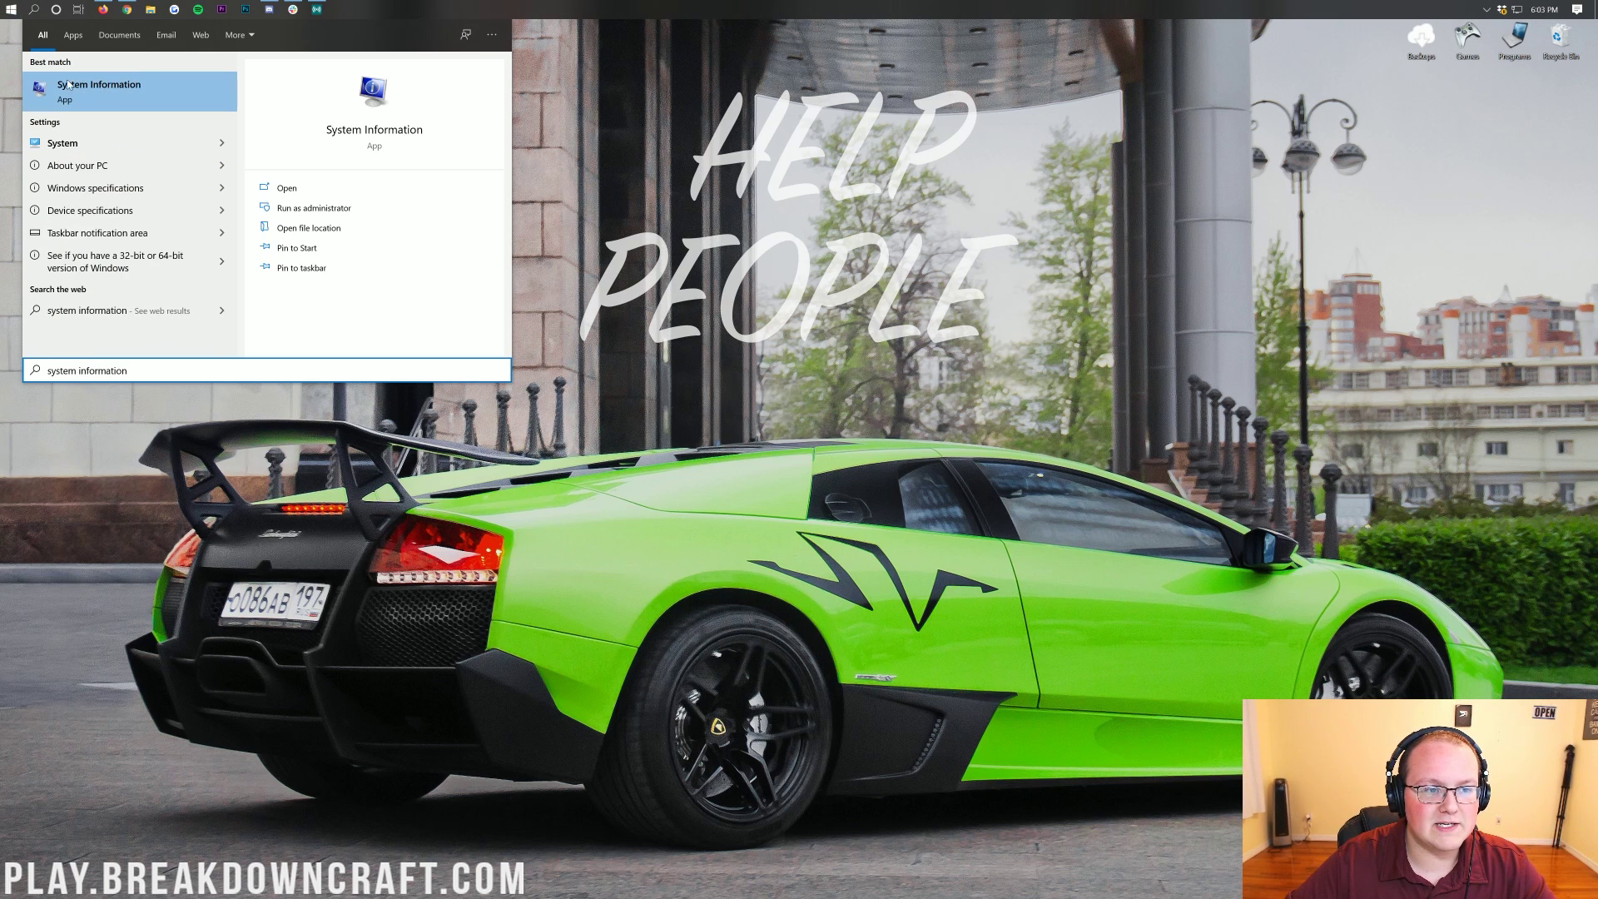
left_click(119, 97)
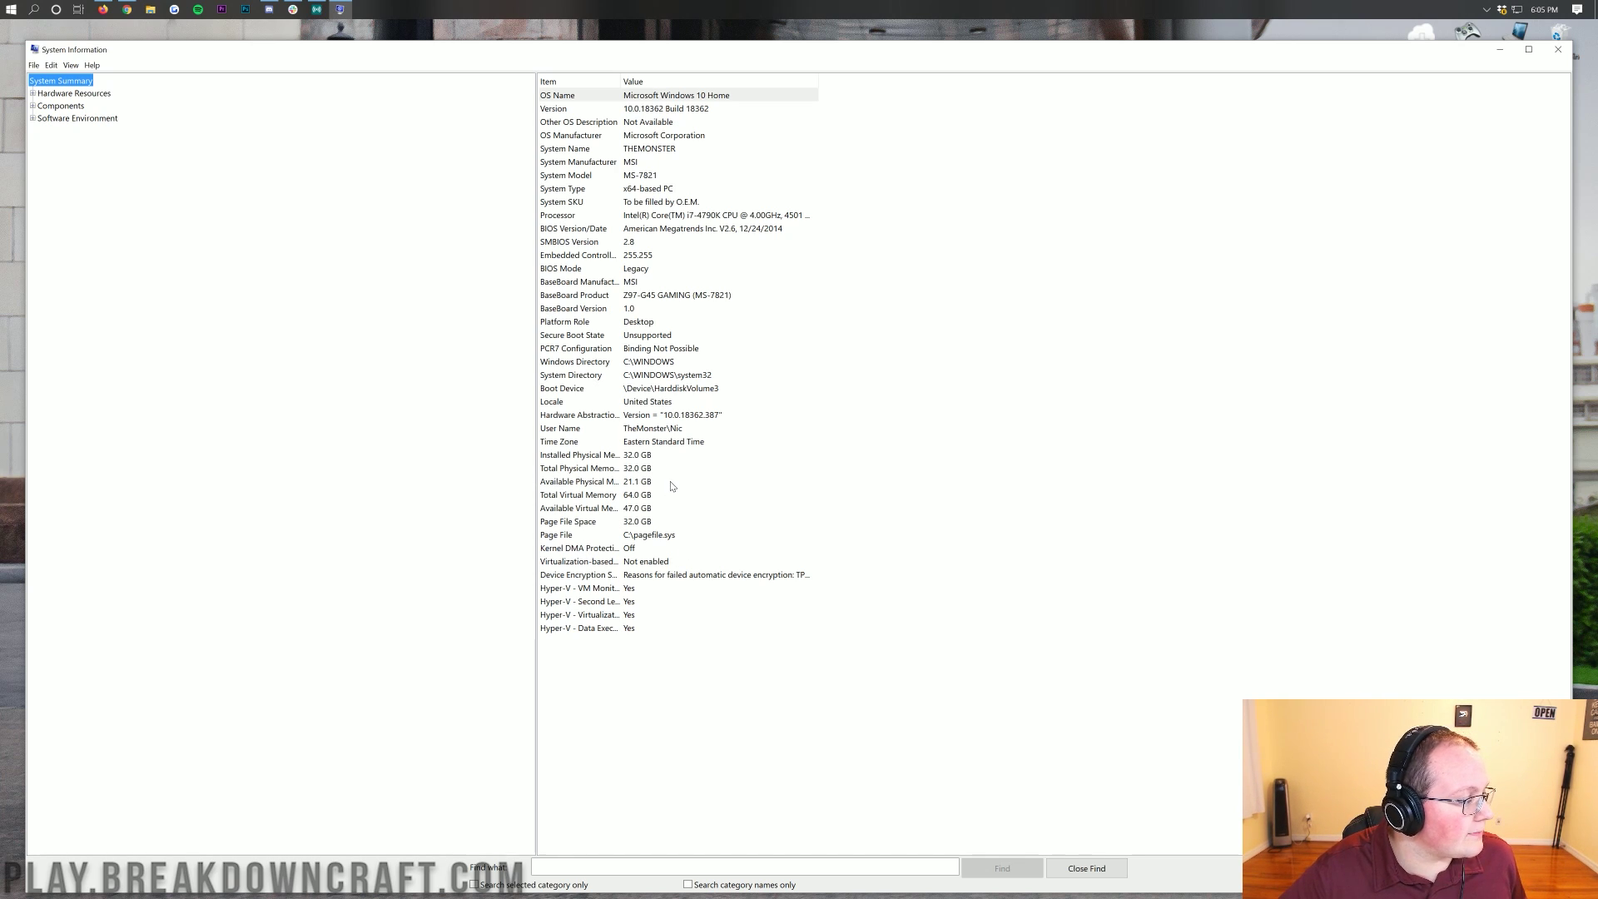
left_click(1556, 50)
Start the Minecraft Launcher and show the list of Java Edition installations
left_click(4, 7)
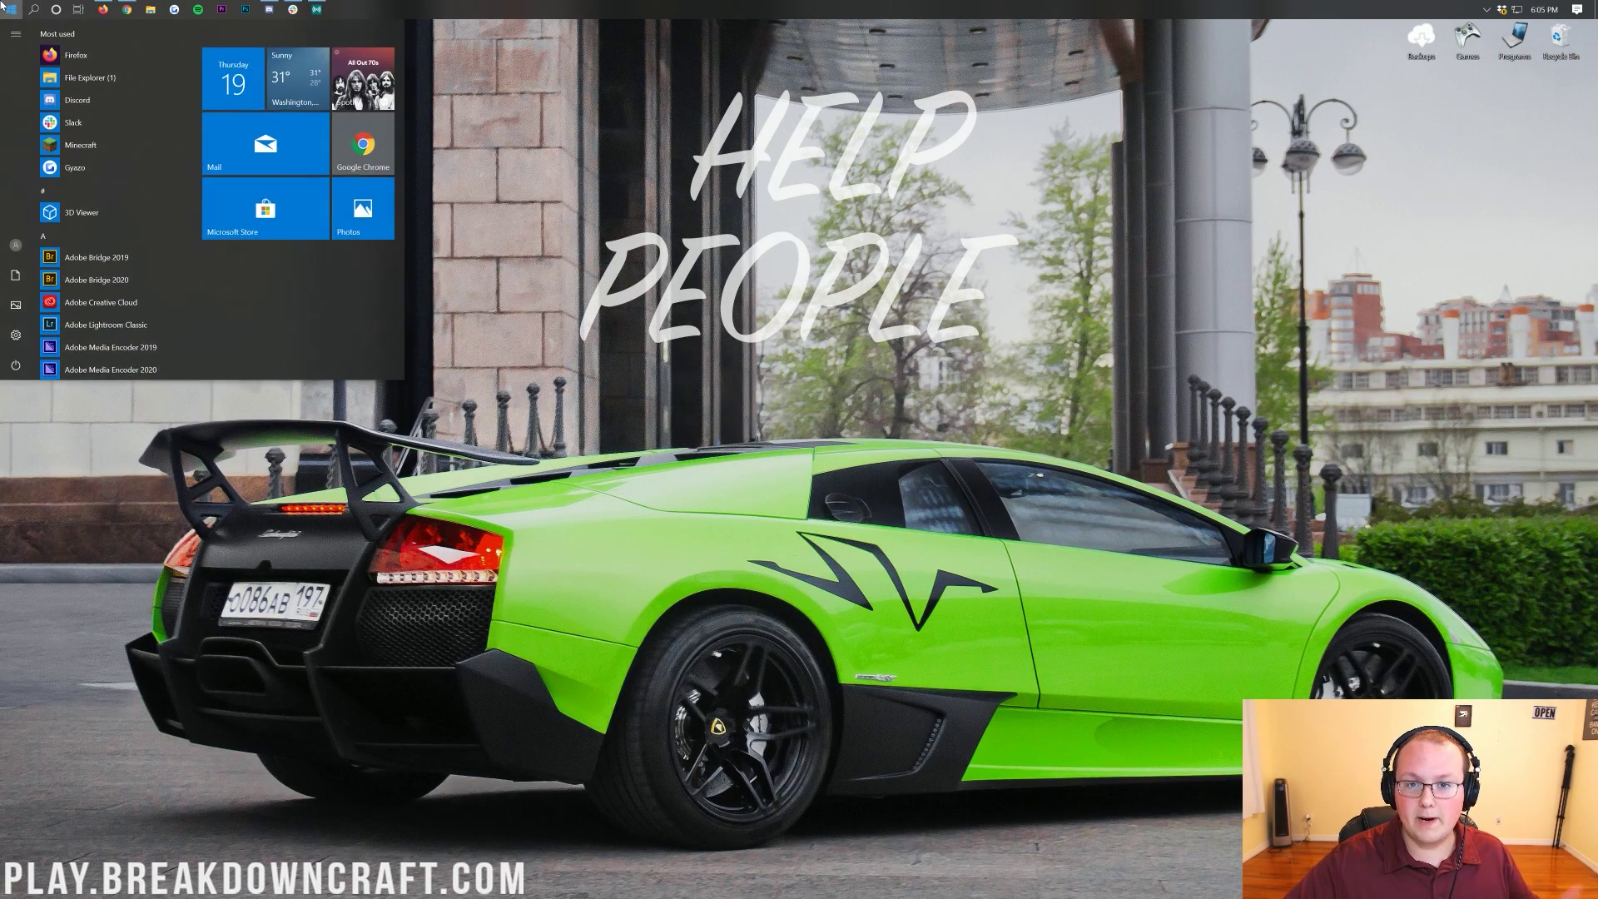
type("minec")
key("Return")
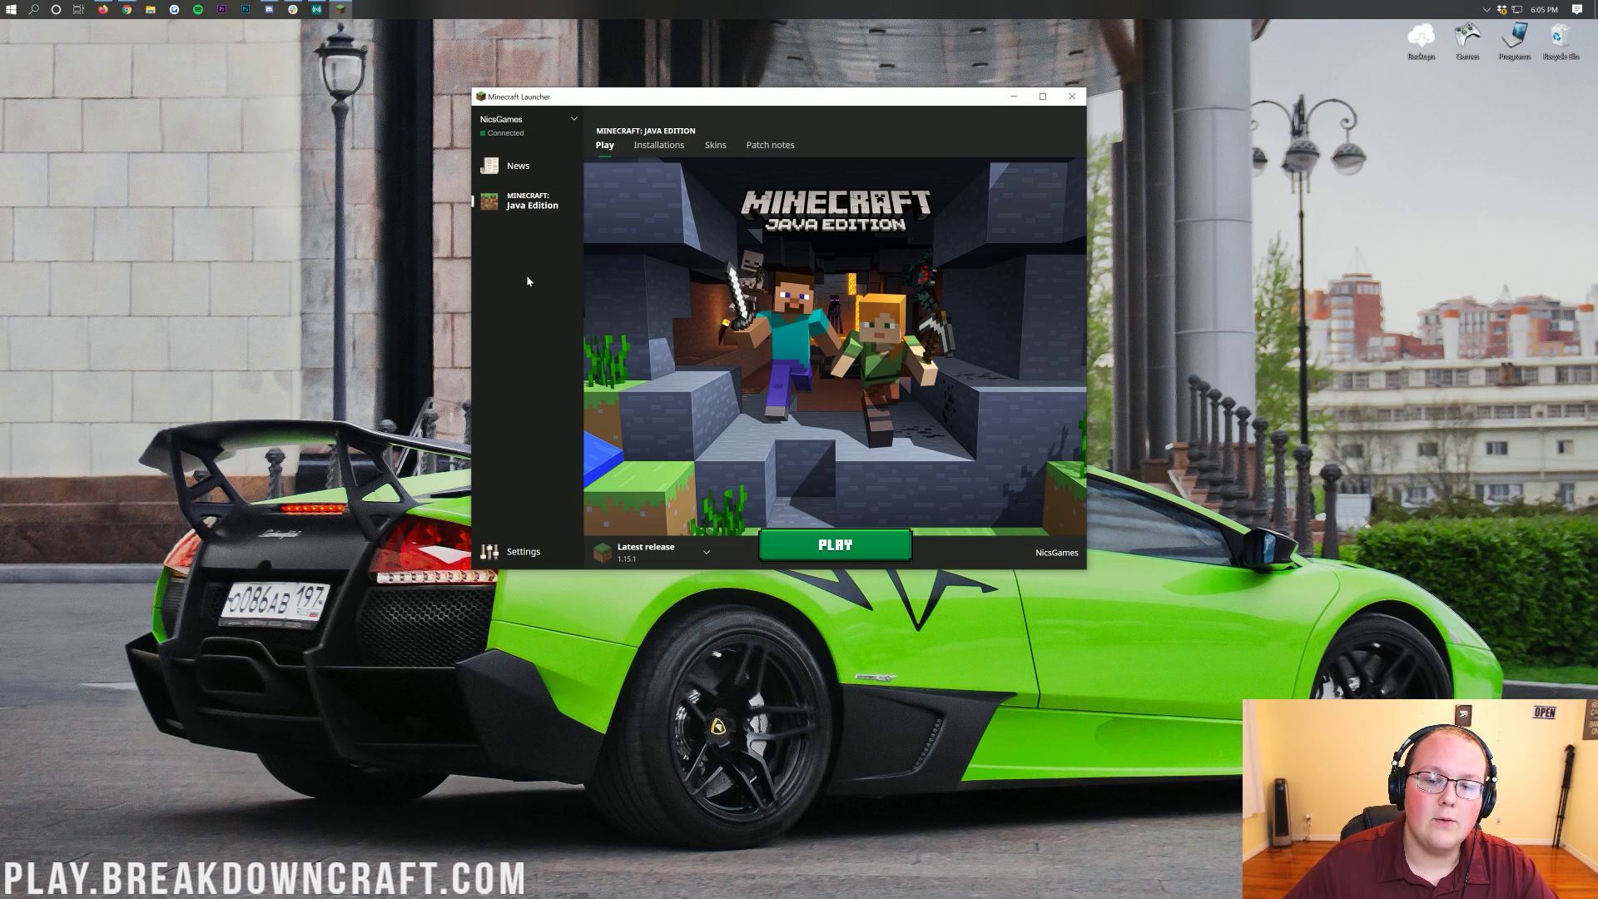
left_click(657, 148)
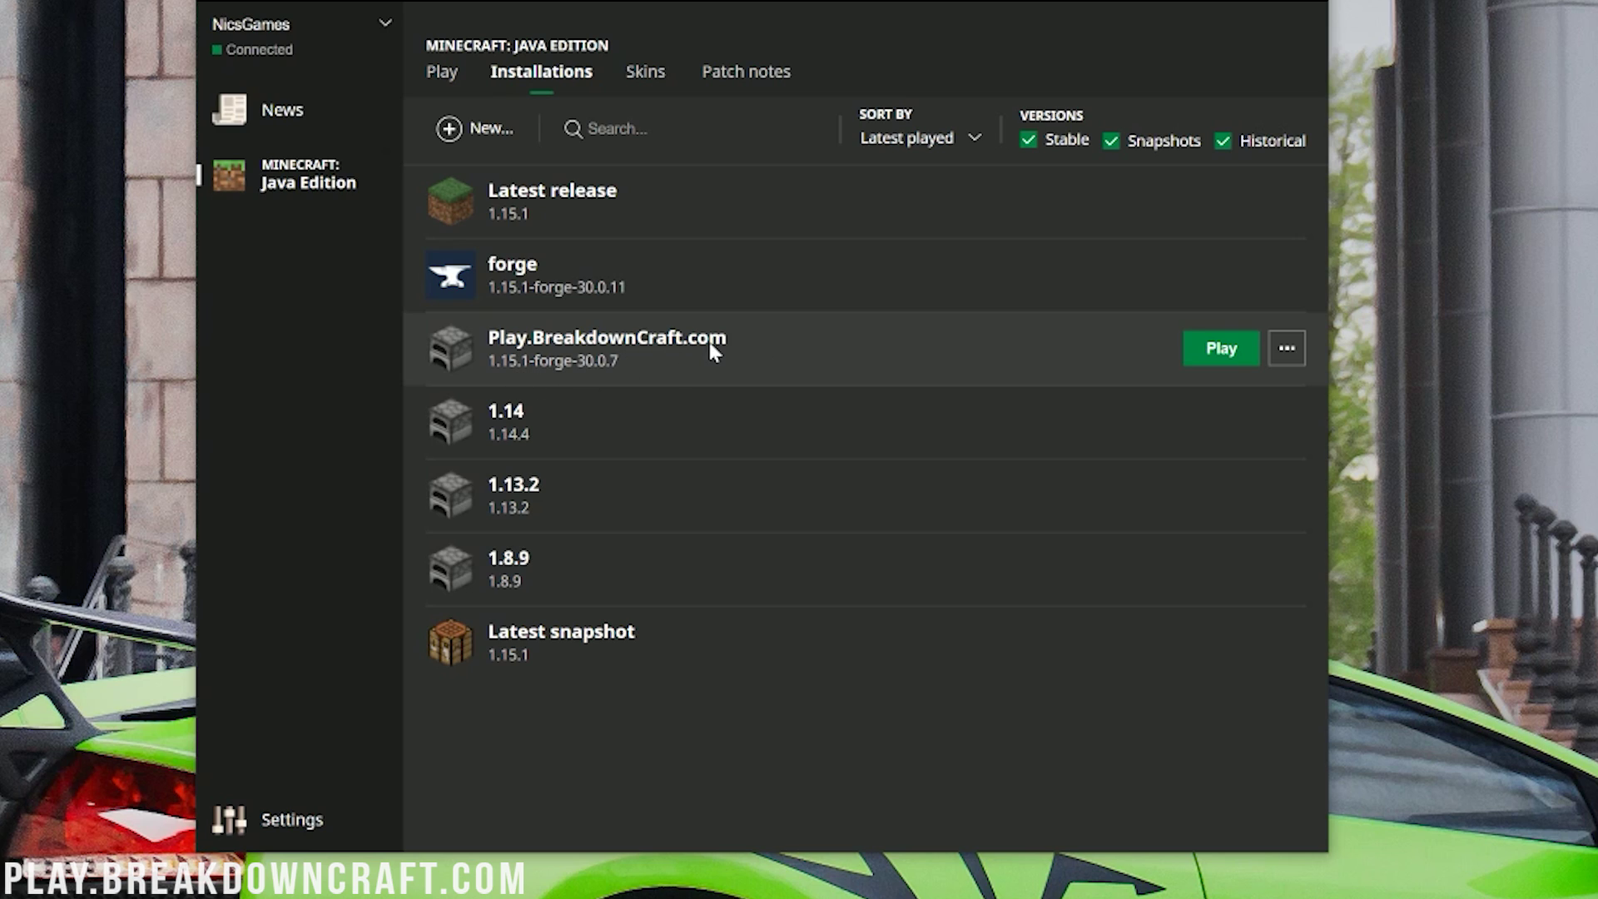
left_click(1286, 353)
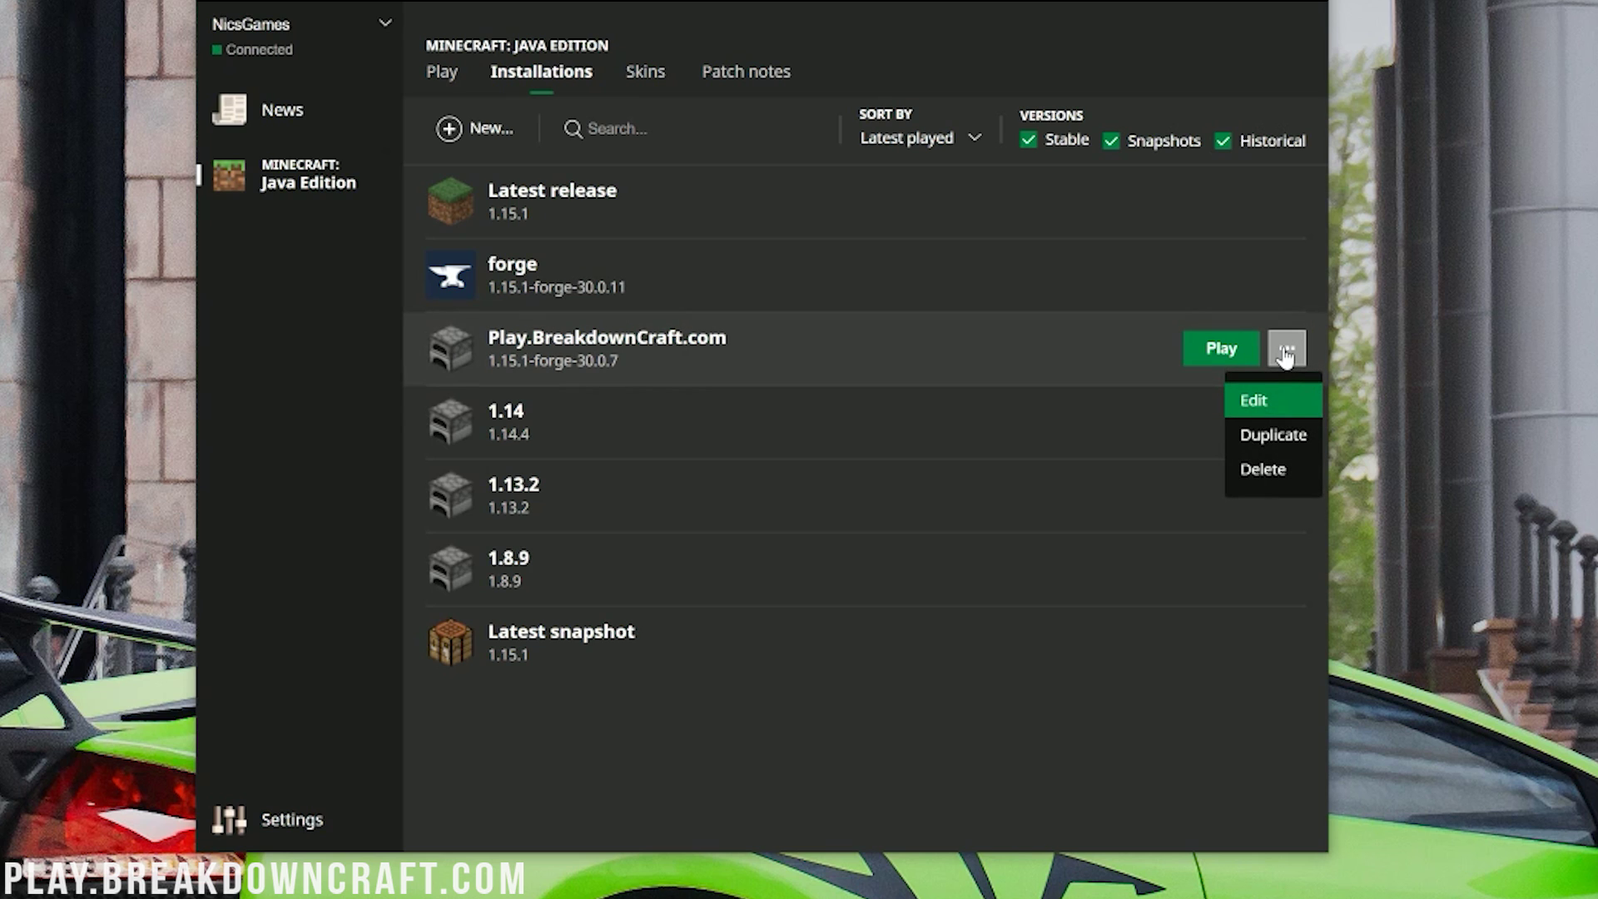
left_click(1273, 404)
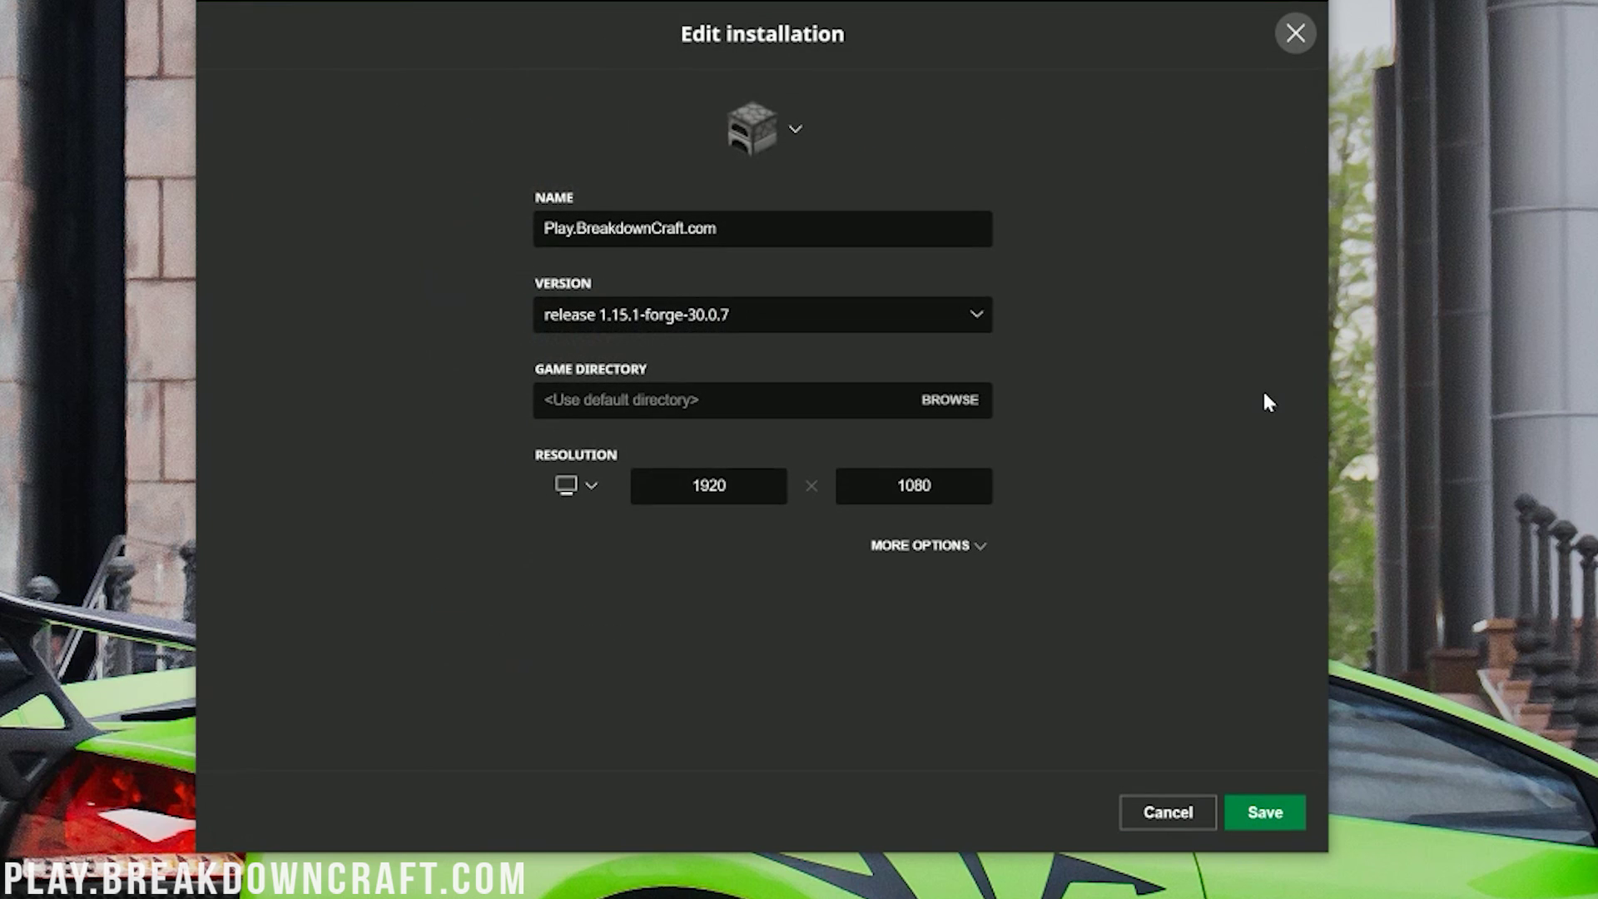
left_click(1295, 32)
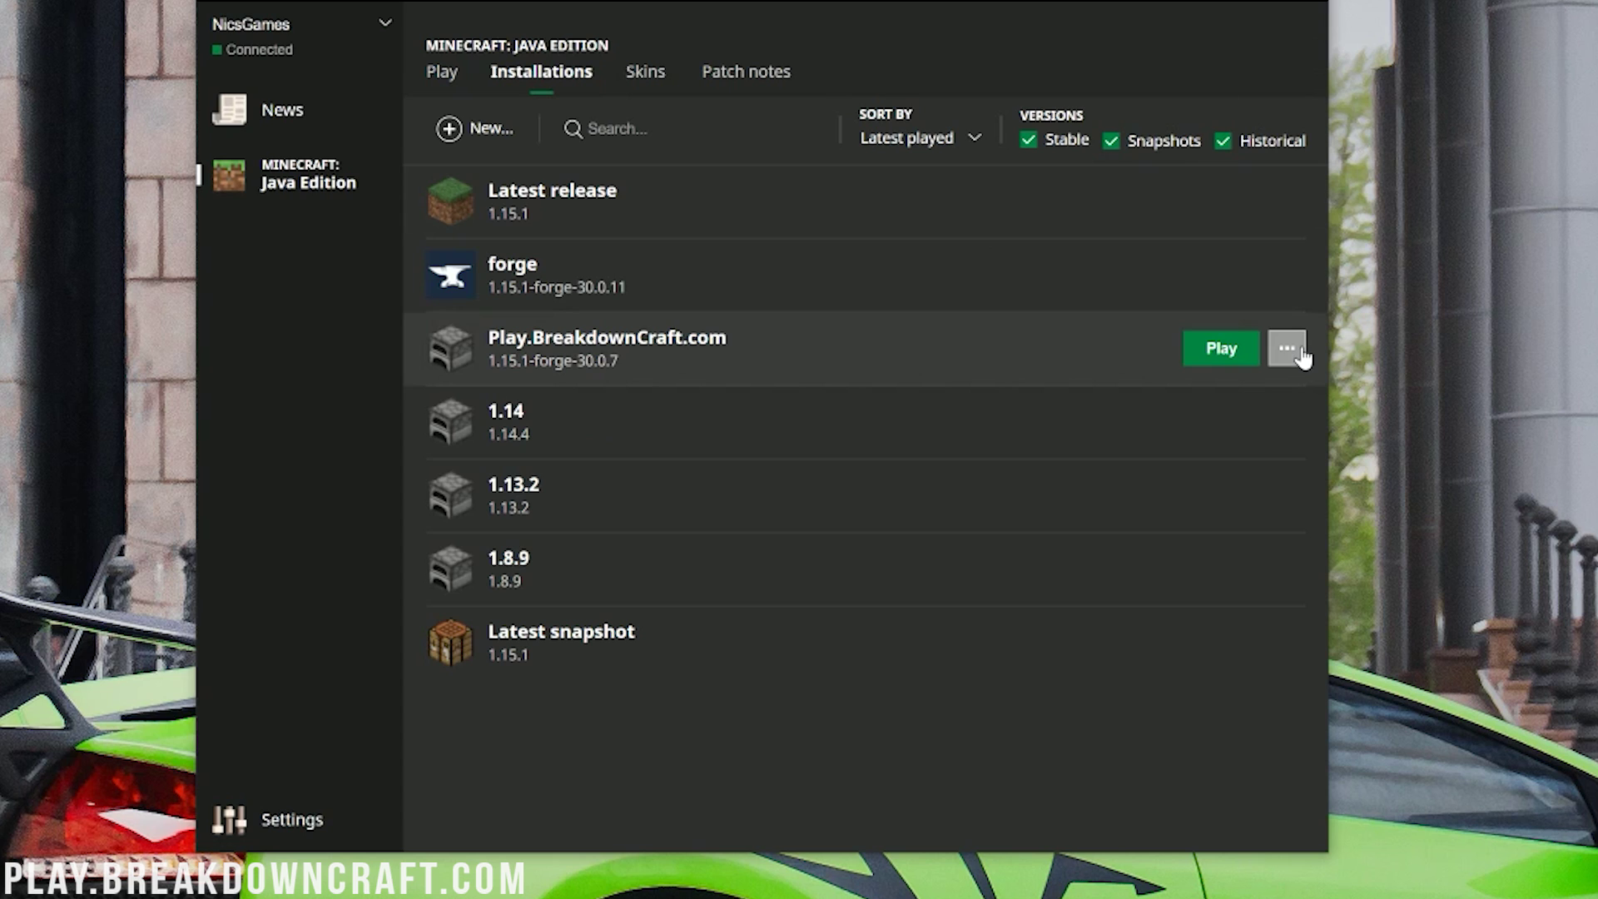
left_click(1287, 199)
left_click(1259, 250)
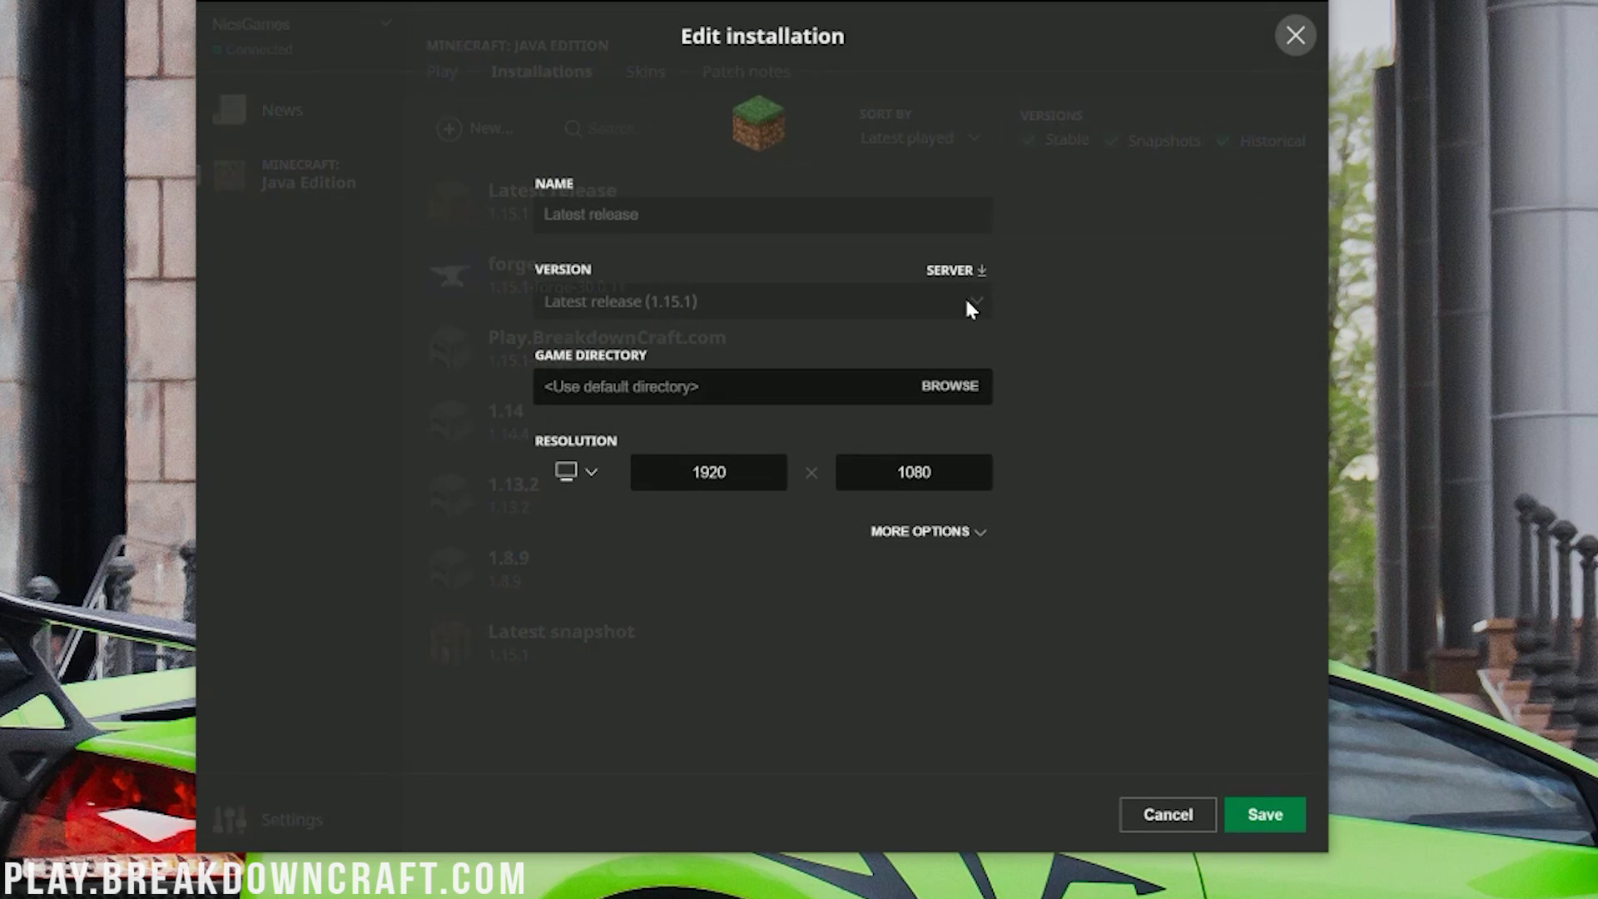
left_click(1295, 31)
Edit the Play.BreakdownCraft.com installation, reveal its additional options and set its version to Latest release (1.15.1)
left_click(1286, 348)
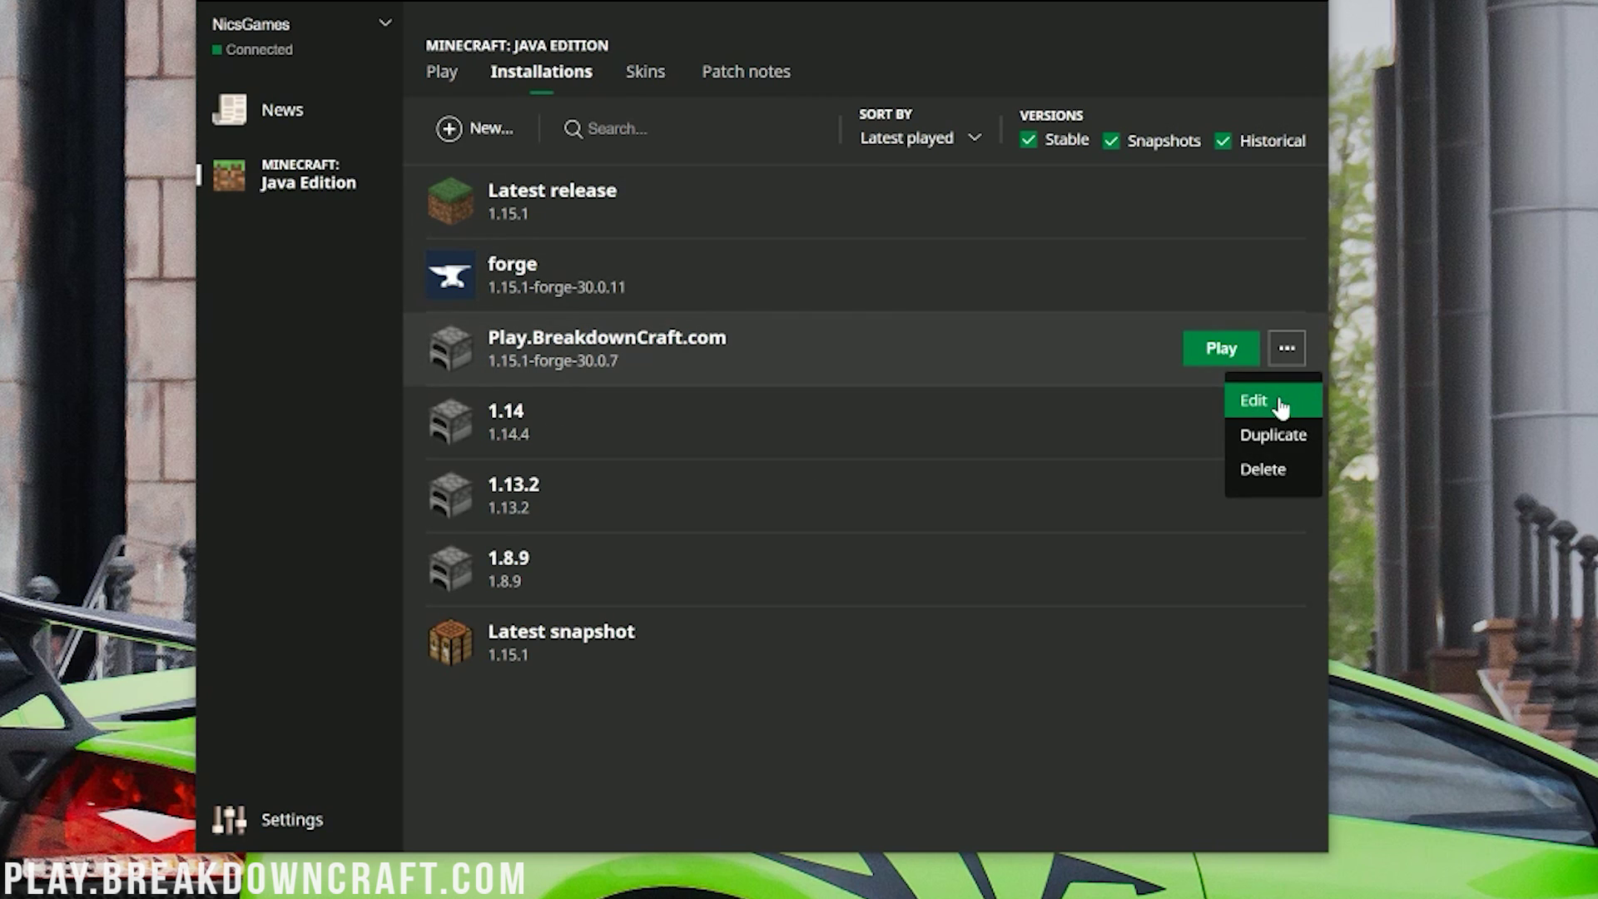
left_click(1279, 407)
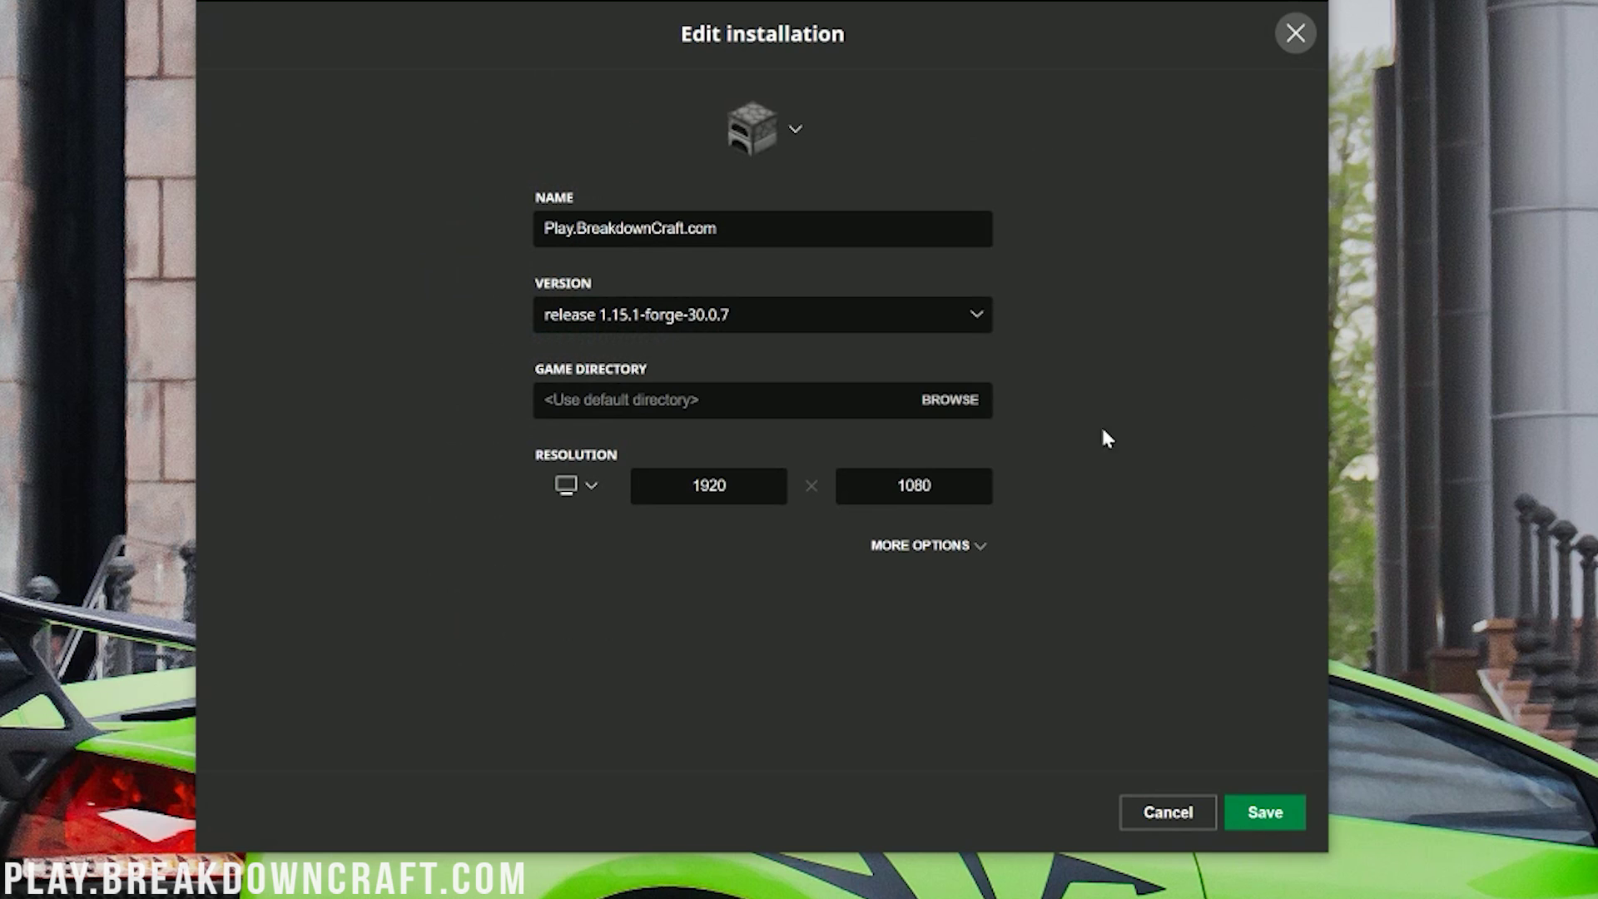
left_click(926, 550)
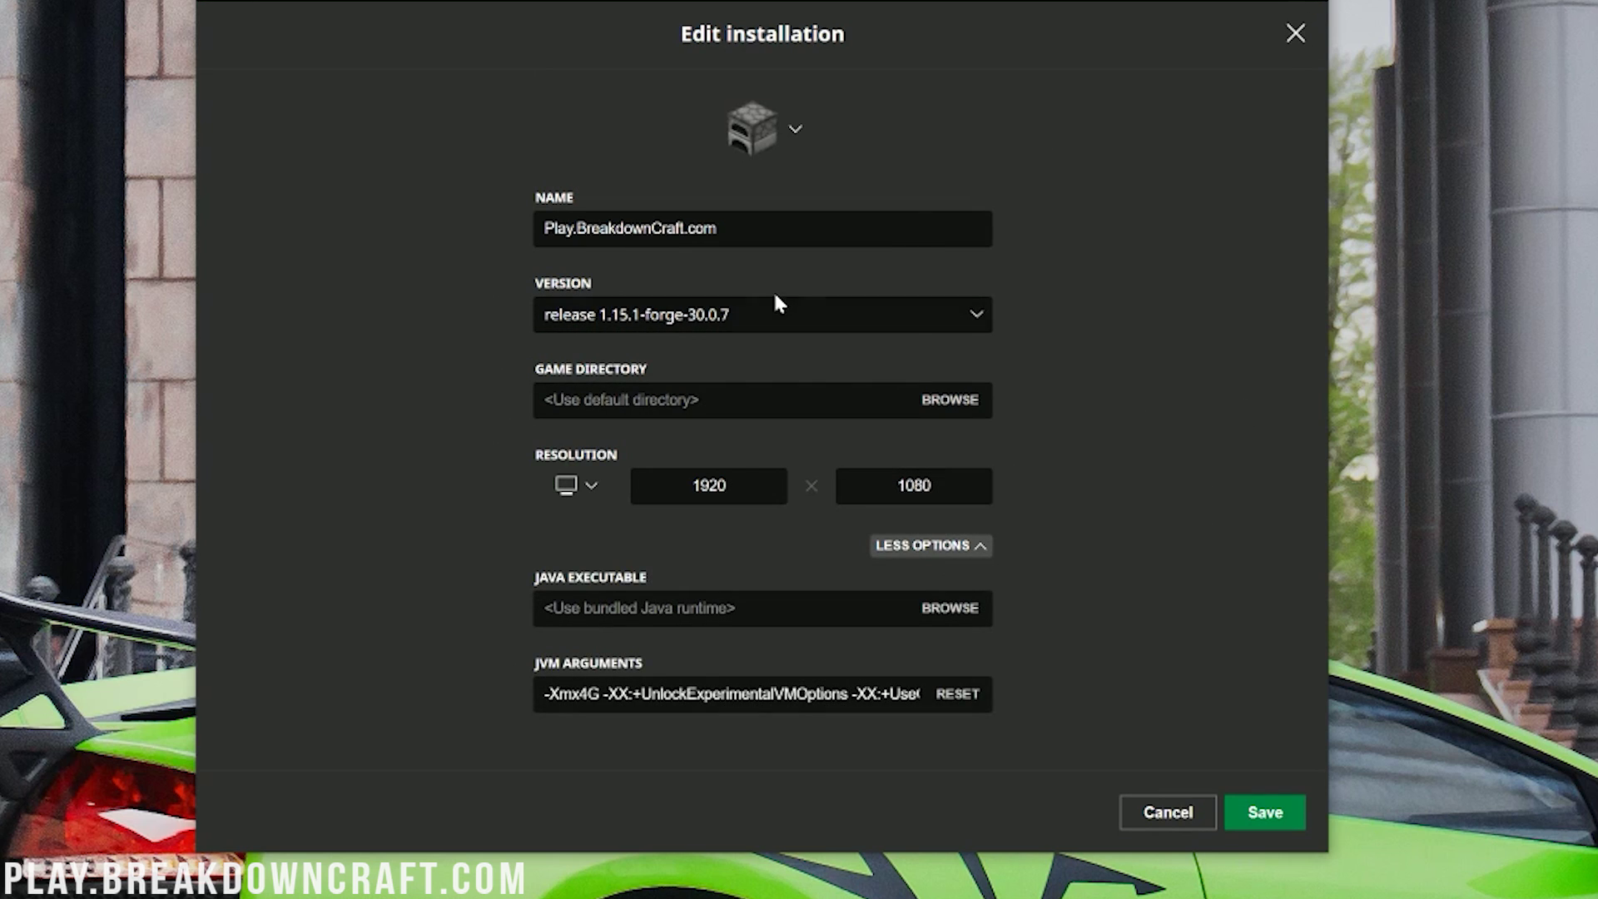
left_click(773, 323)
left_click(924, 363)
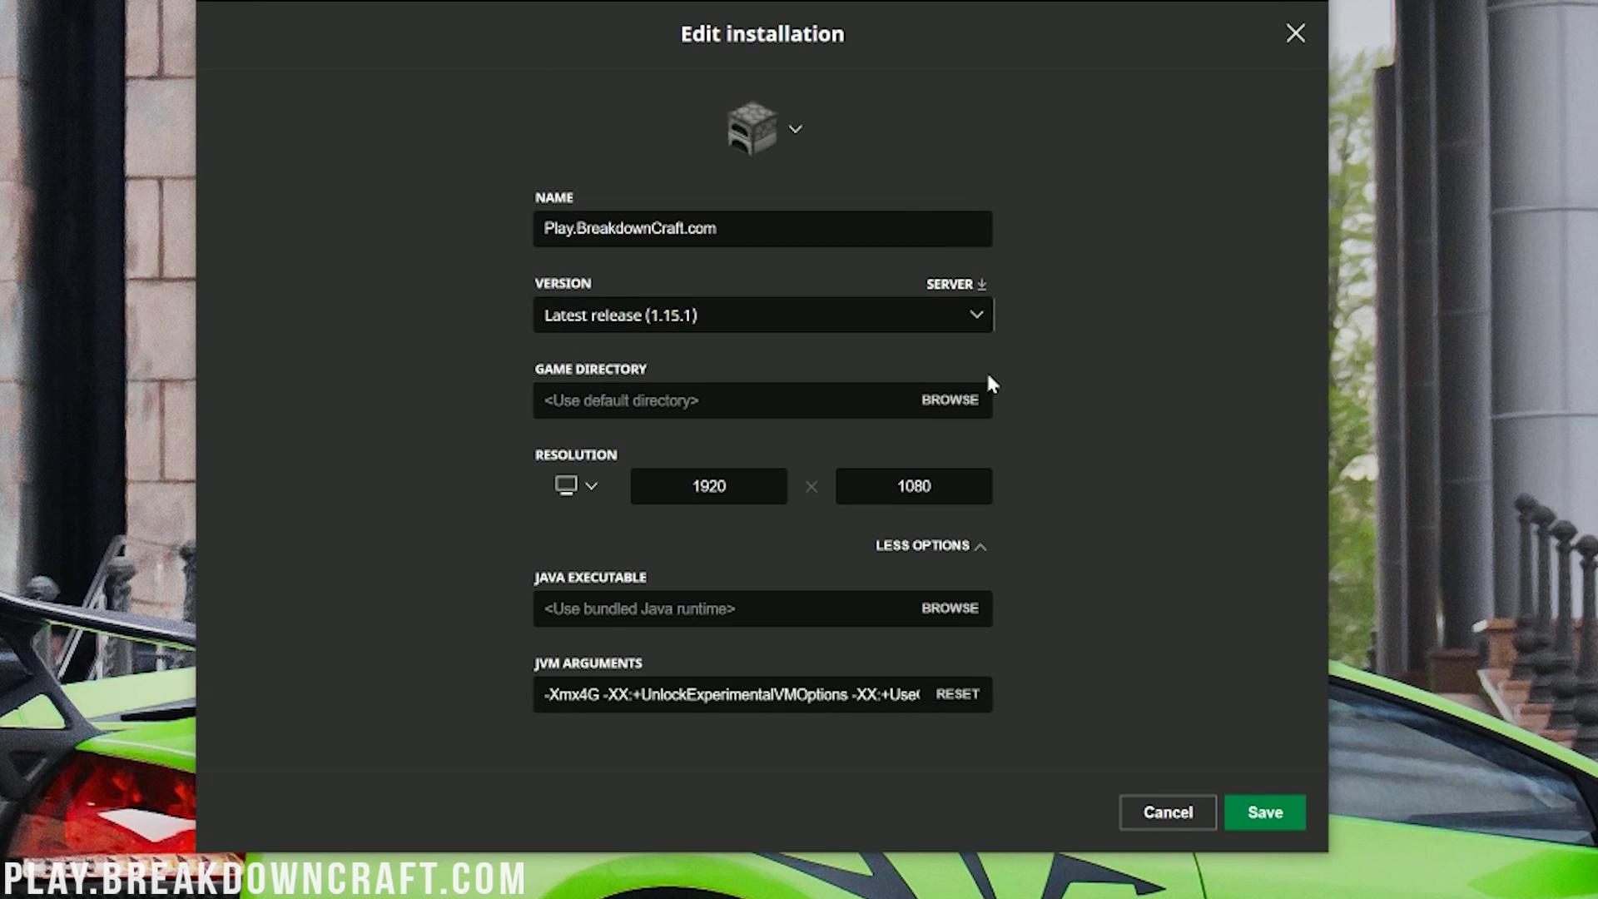
Try 2, 4, 6 and 8 GB as the -Xmx maximum memory value in the installation's JVM arguments
left_click(928, 547)
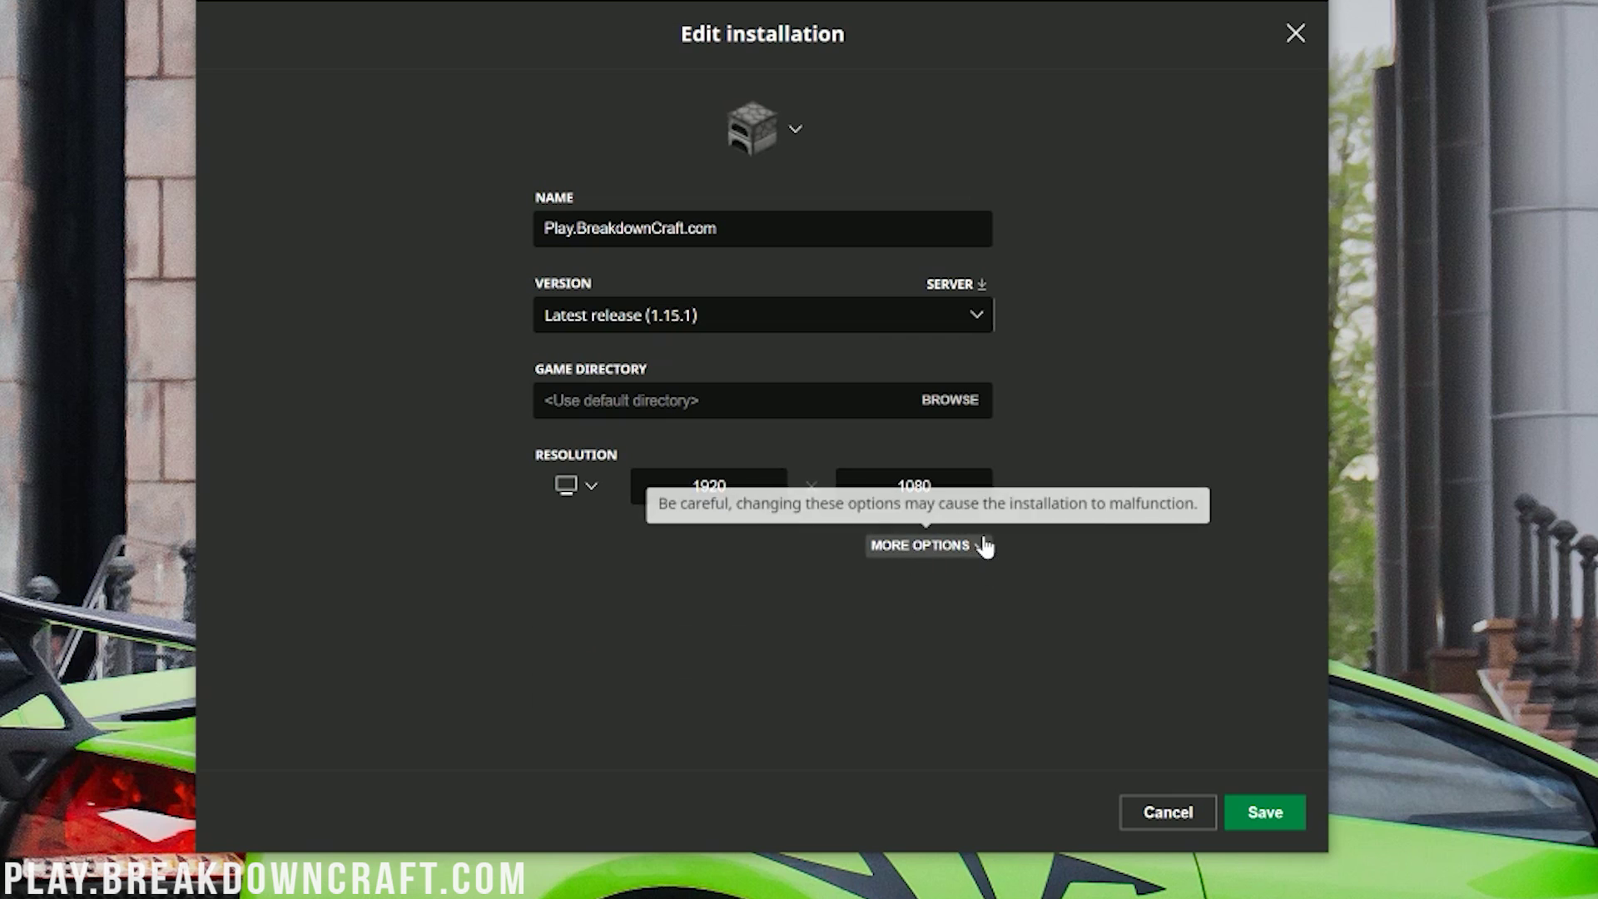
left_click(932, 548)
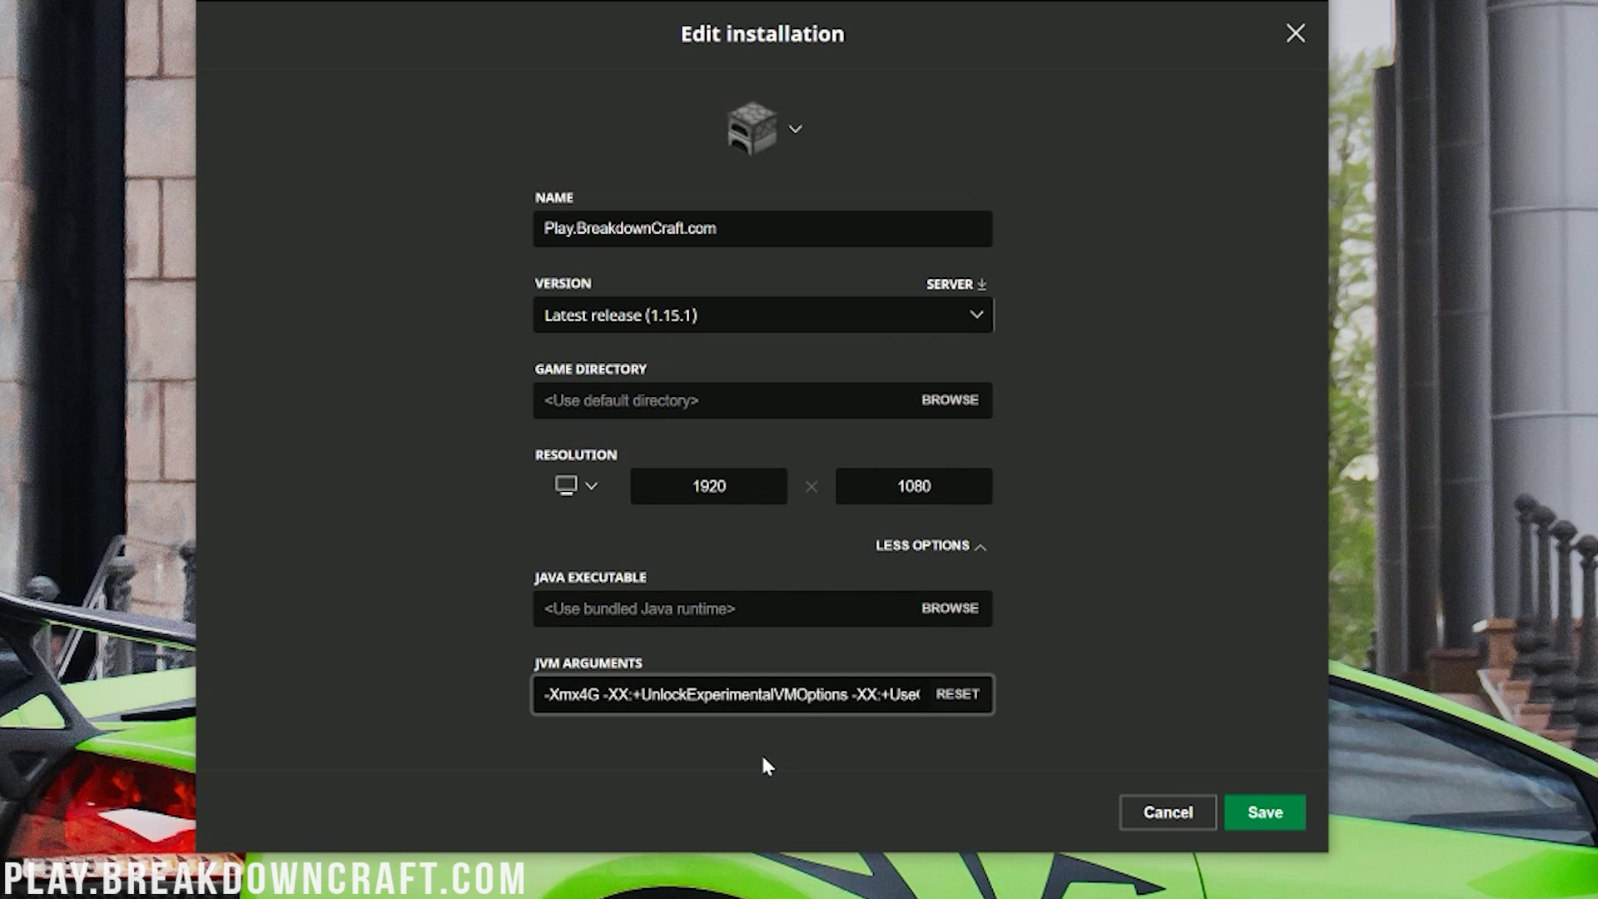
key("shift+Left")
type("2")
key("shift+Left")
type("4")
key("shift+Left")
type("2")
key("shift+Left")
type("6")
key("shift+Left")
type("4")
key("shift+Left")
type("8")
key("BackSpace")
type("2")
Set the -Xmx memory value in the JVM arguments to 6 GB and save the installation
key("BackSpace")
type("6")
left_click(1266, 815)
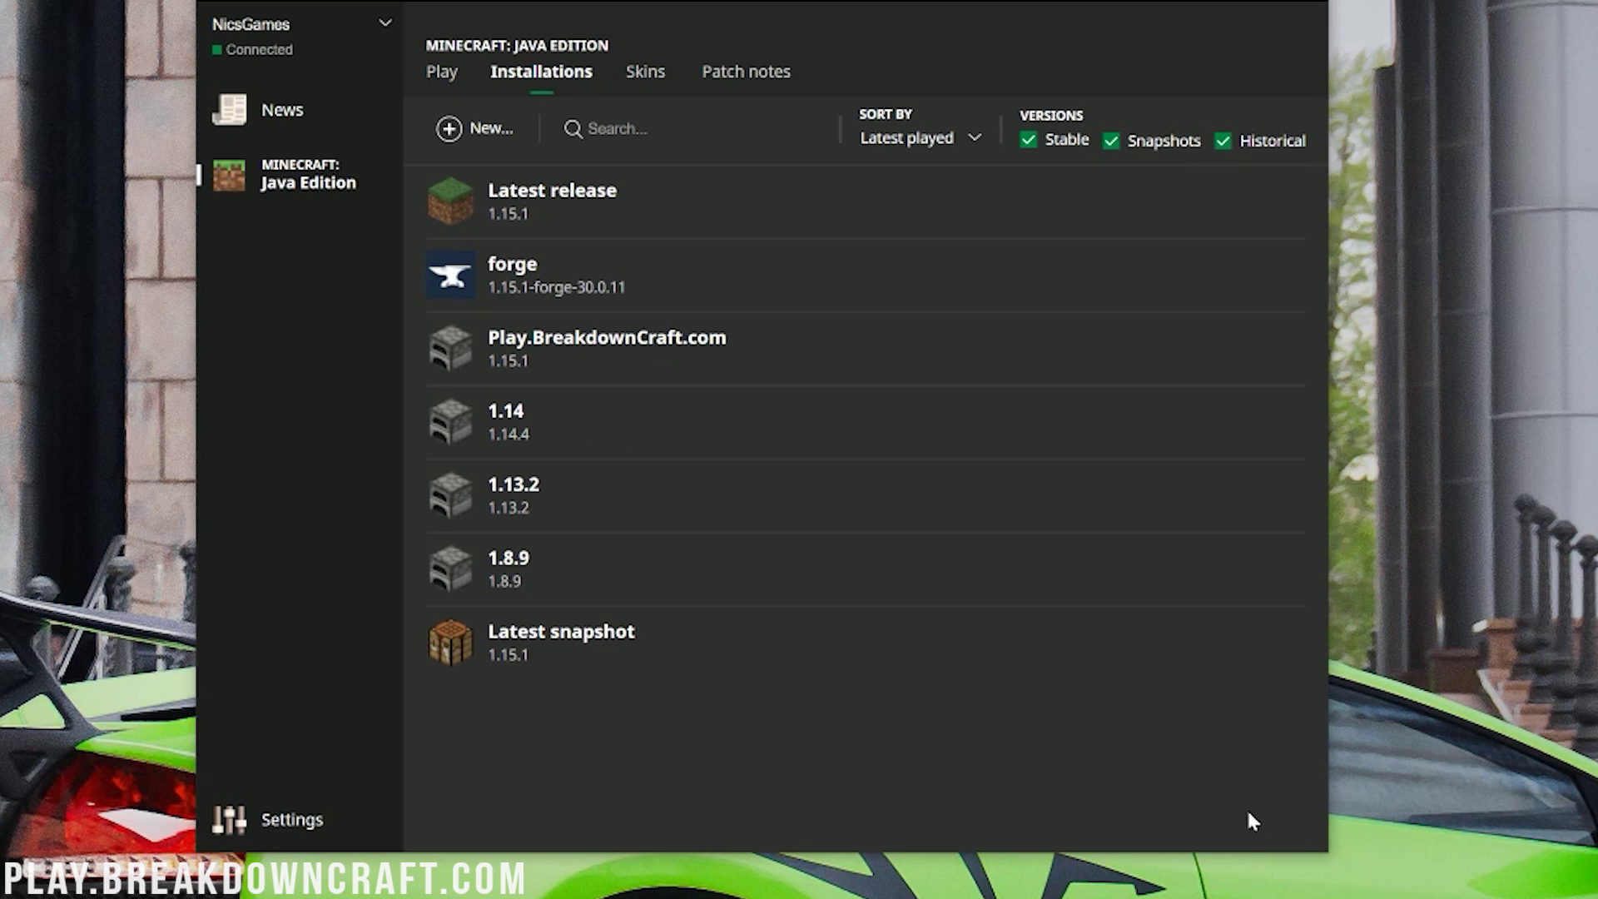
Launch Minecraft with the Latest release 1.15.1 installation
mouse_move(1217, 222)
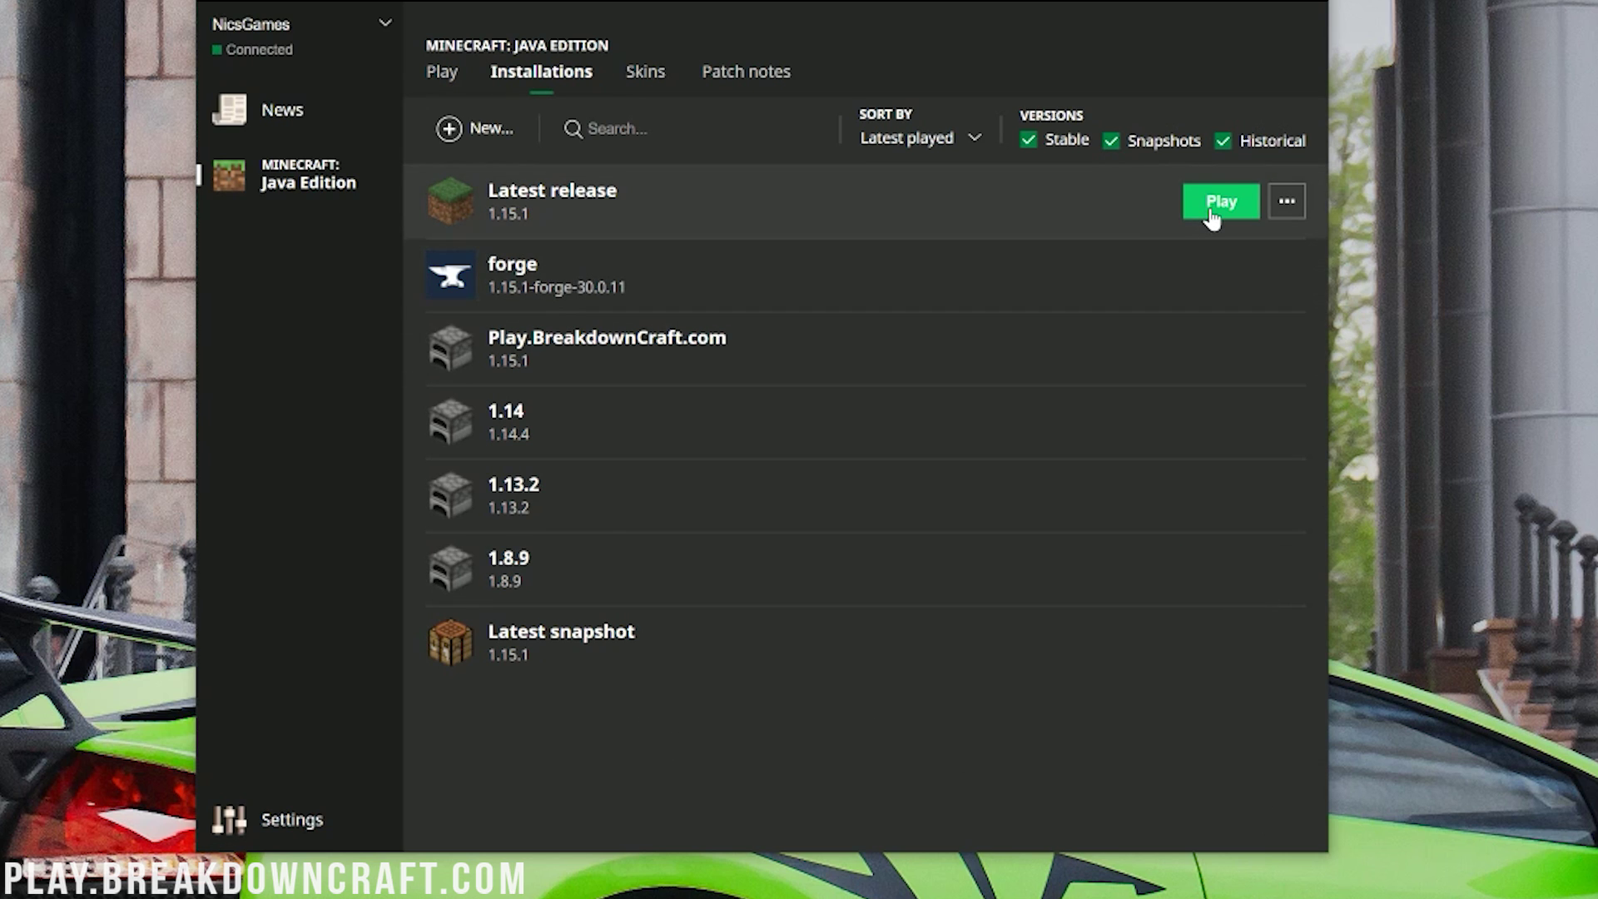
left_click(1216, 204)
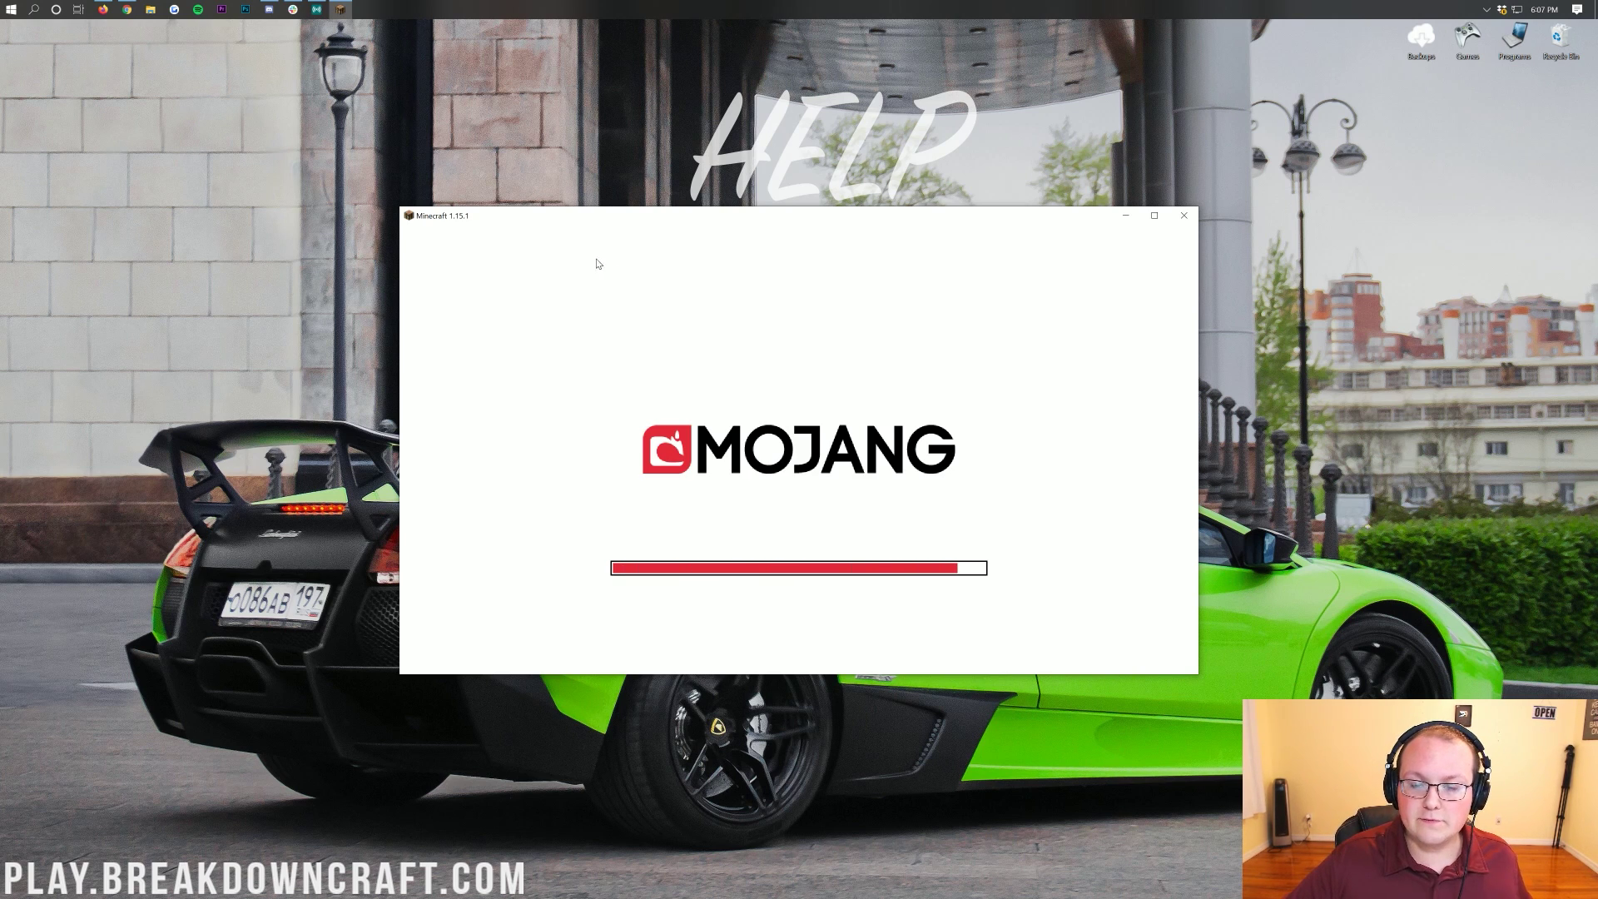
Open the Windows Apps & features settings, check which Java versions are installed, and close the settings
left_click(2, 5)
type("app")
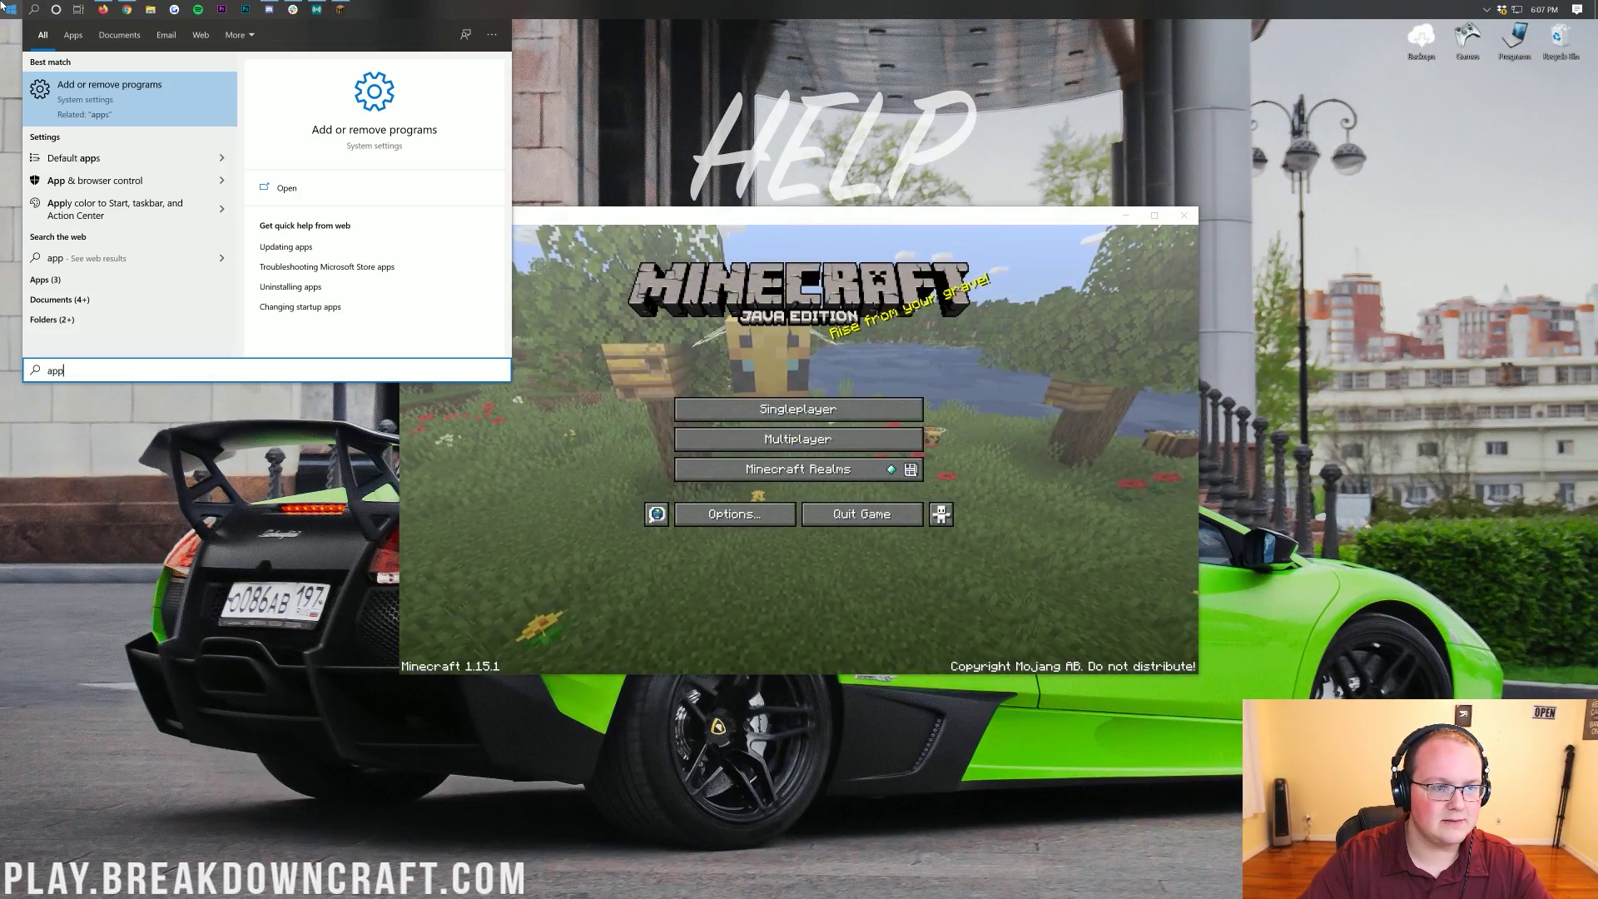
key("Return")
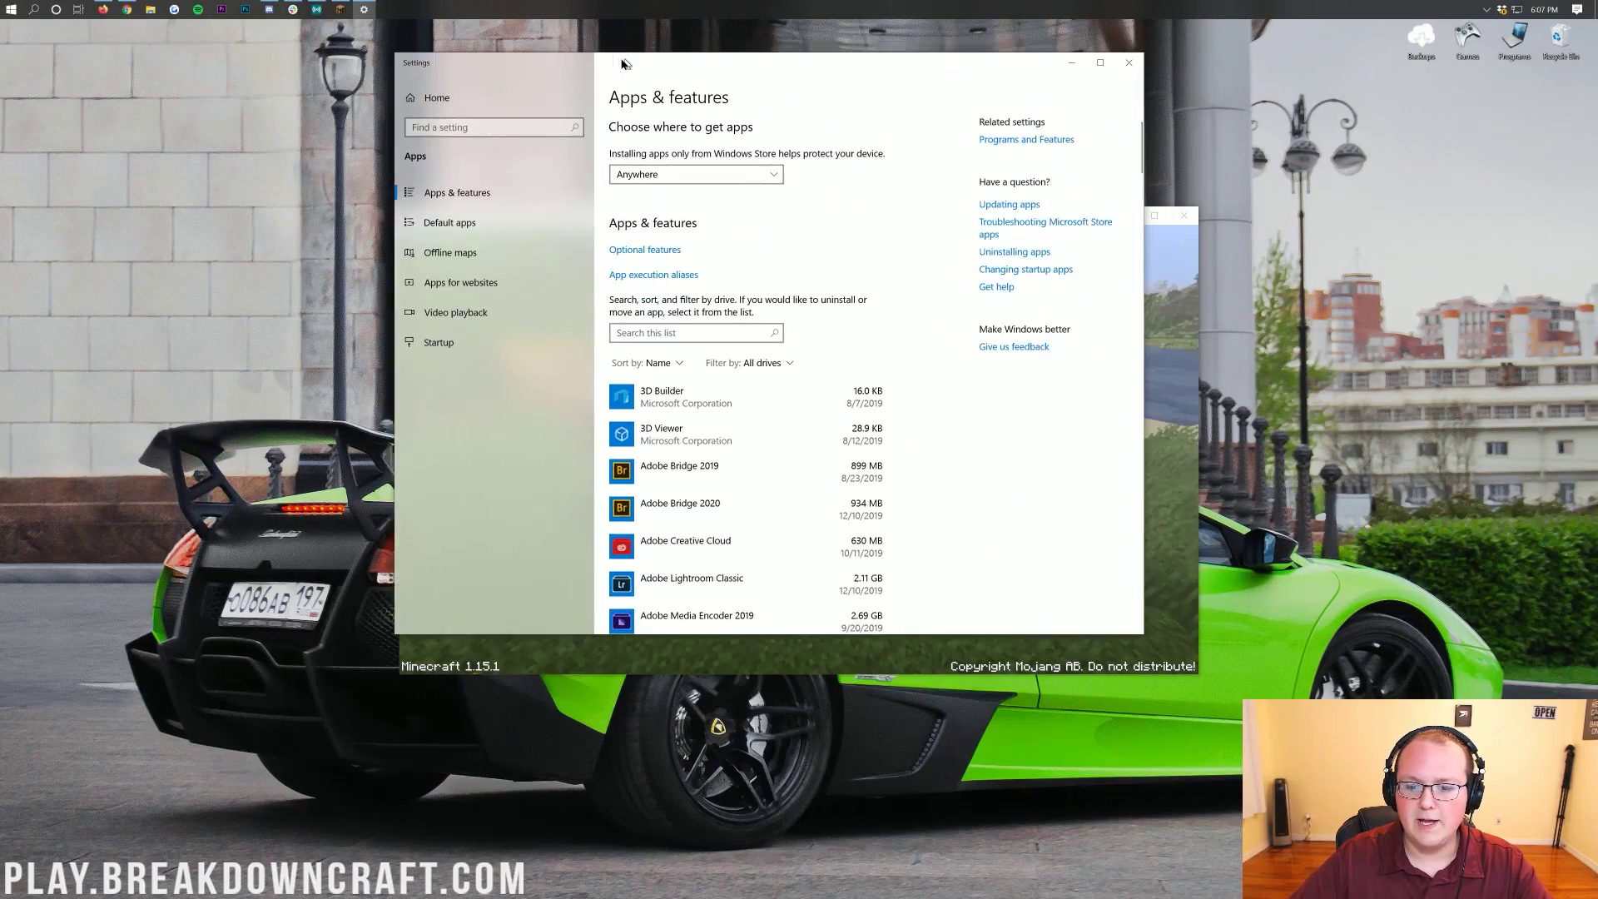
left_click_drag(623, 63, 617, 66)
scroll(749, 500, "down", 10)
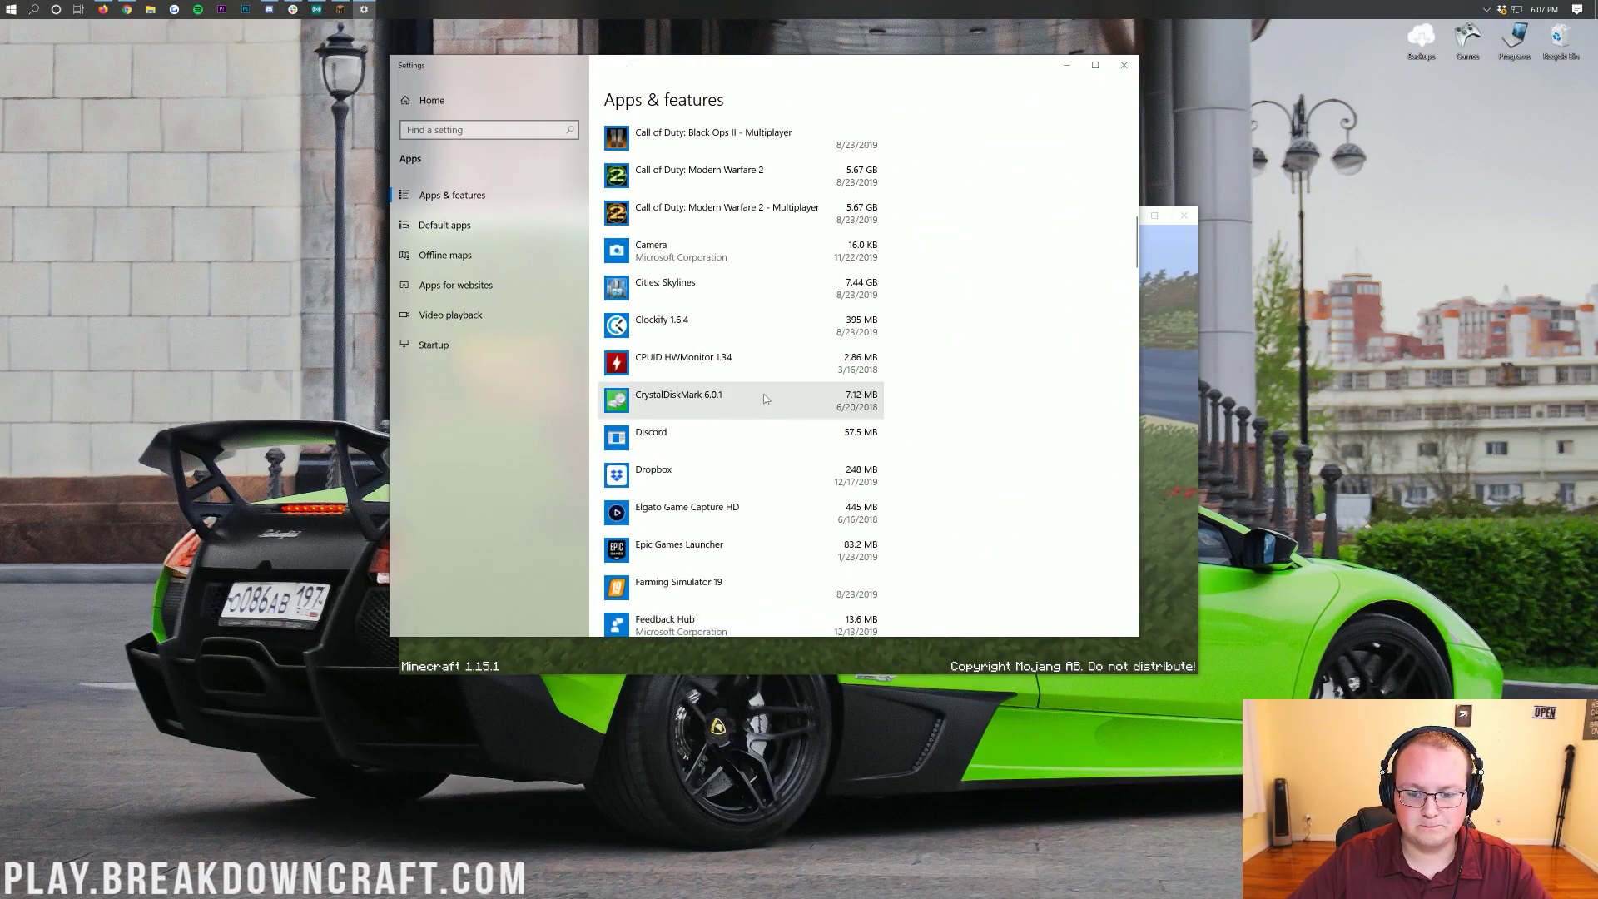
scroll(765, 399, "down", 15)
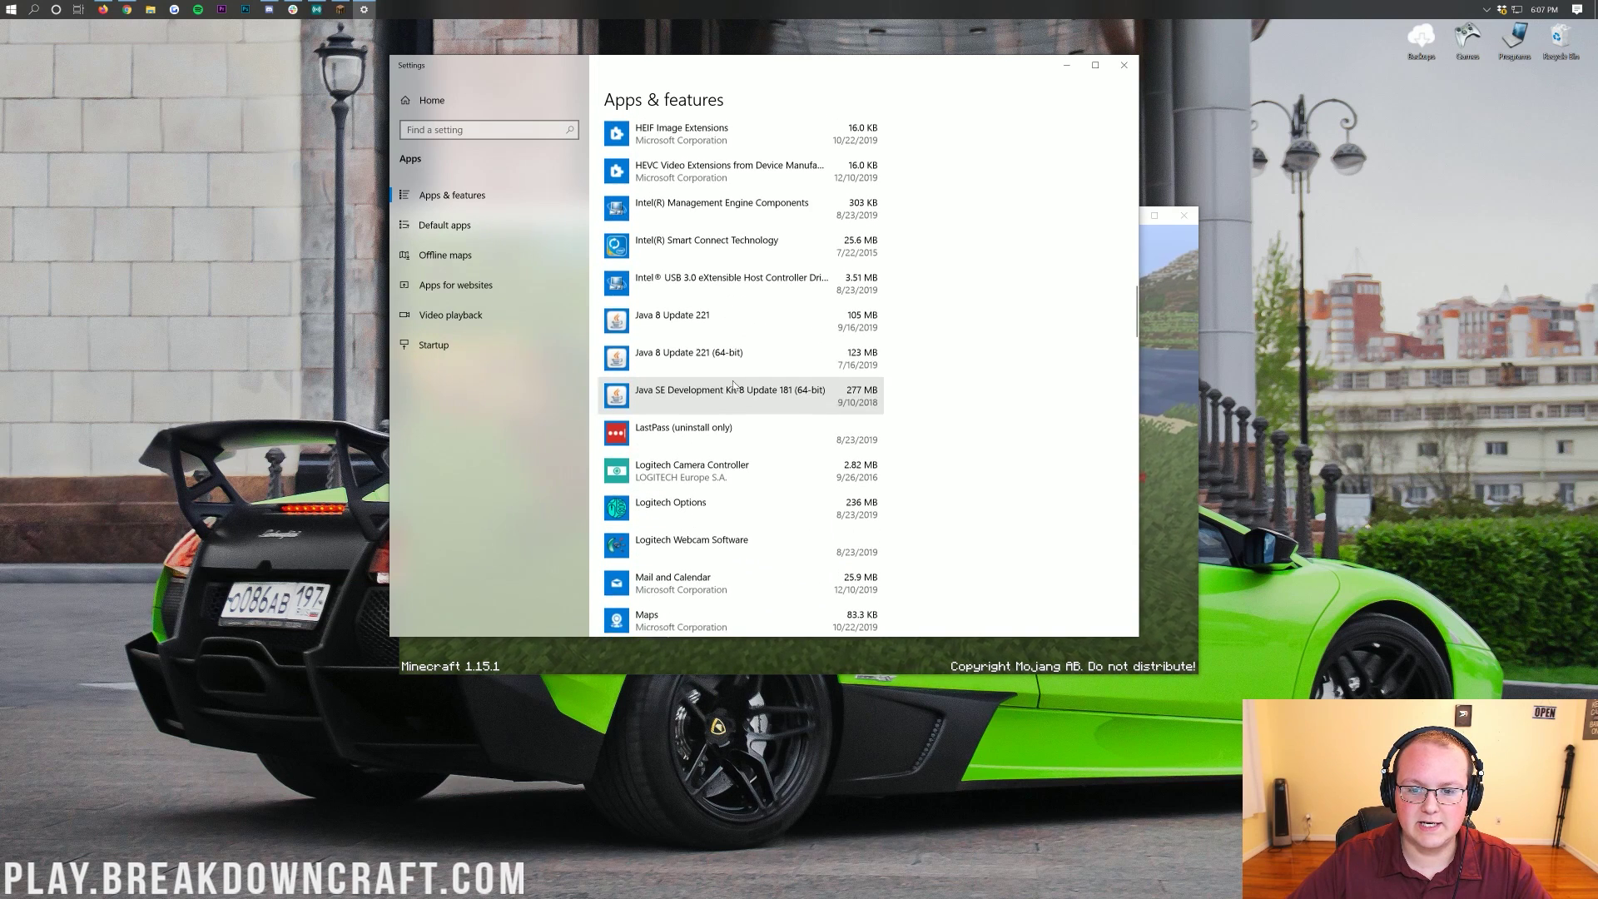
left_click(708, 323)
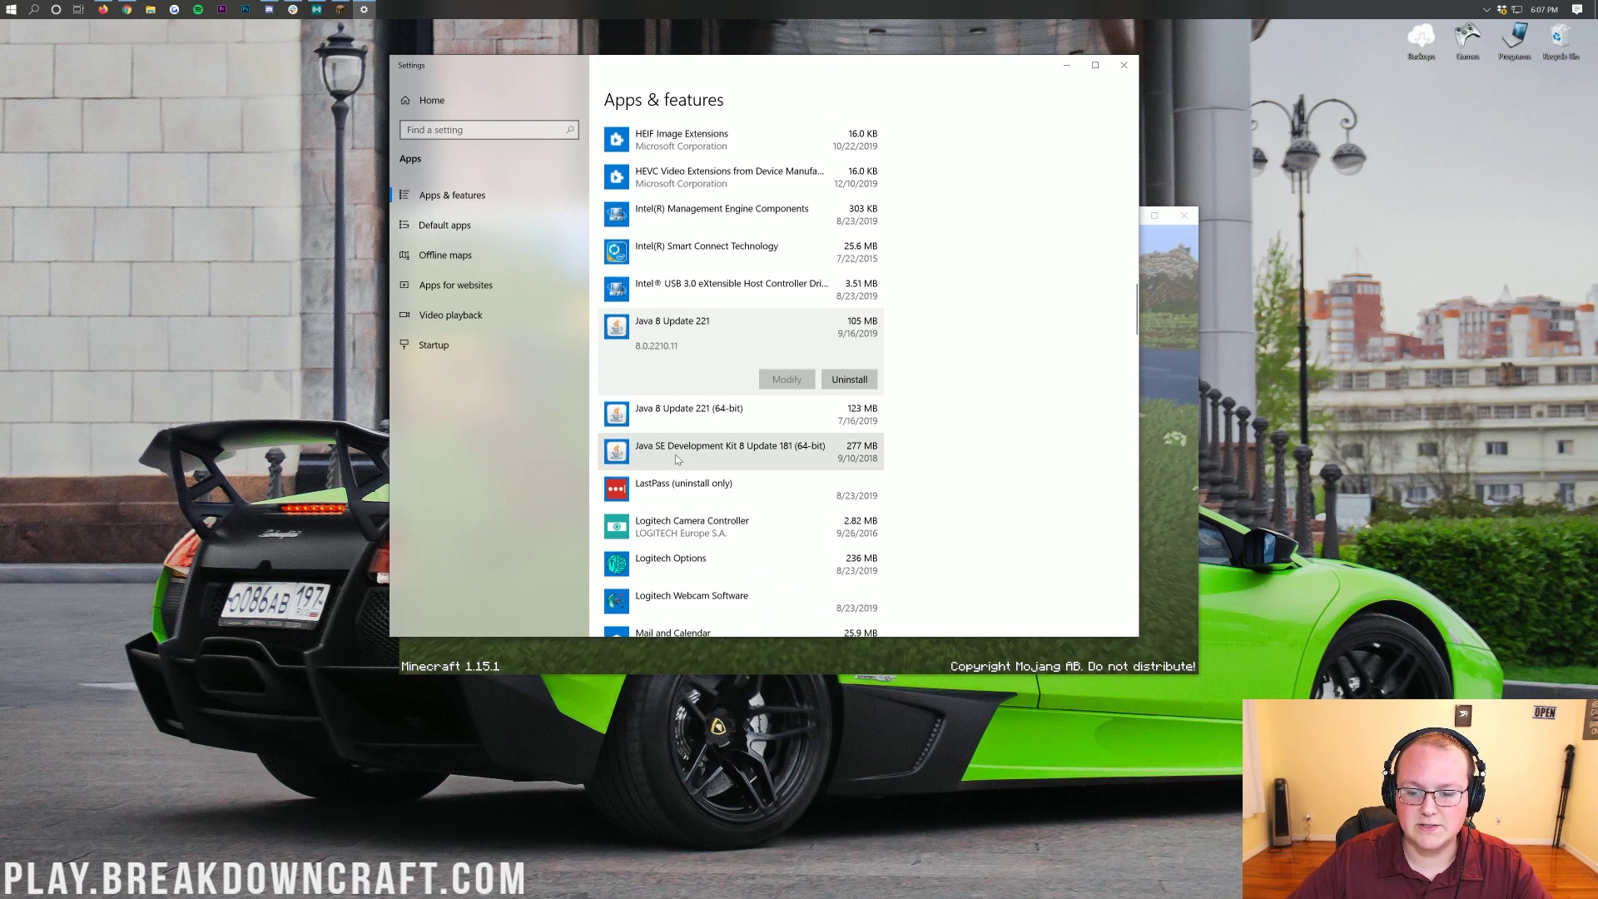
left_click(672, 410)
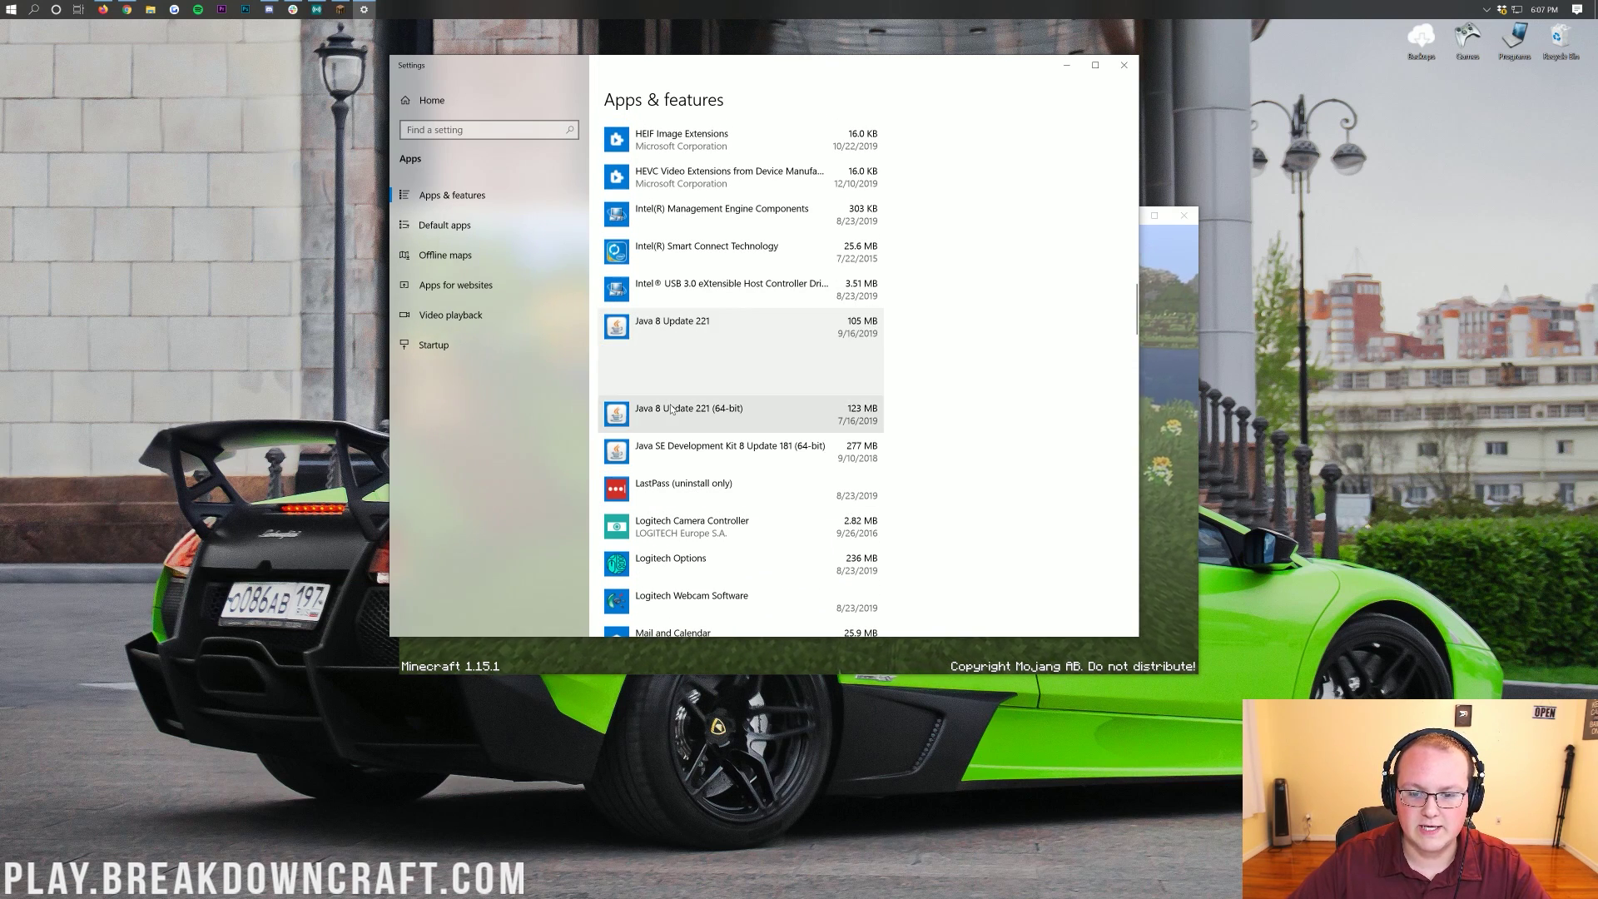
left_click(1124, 65)
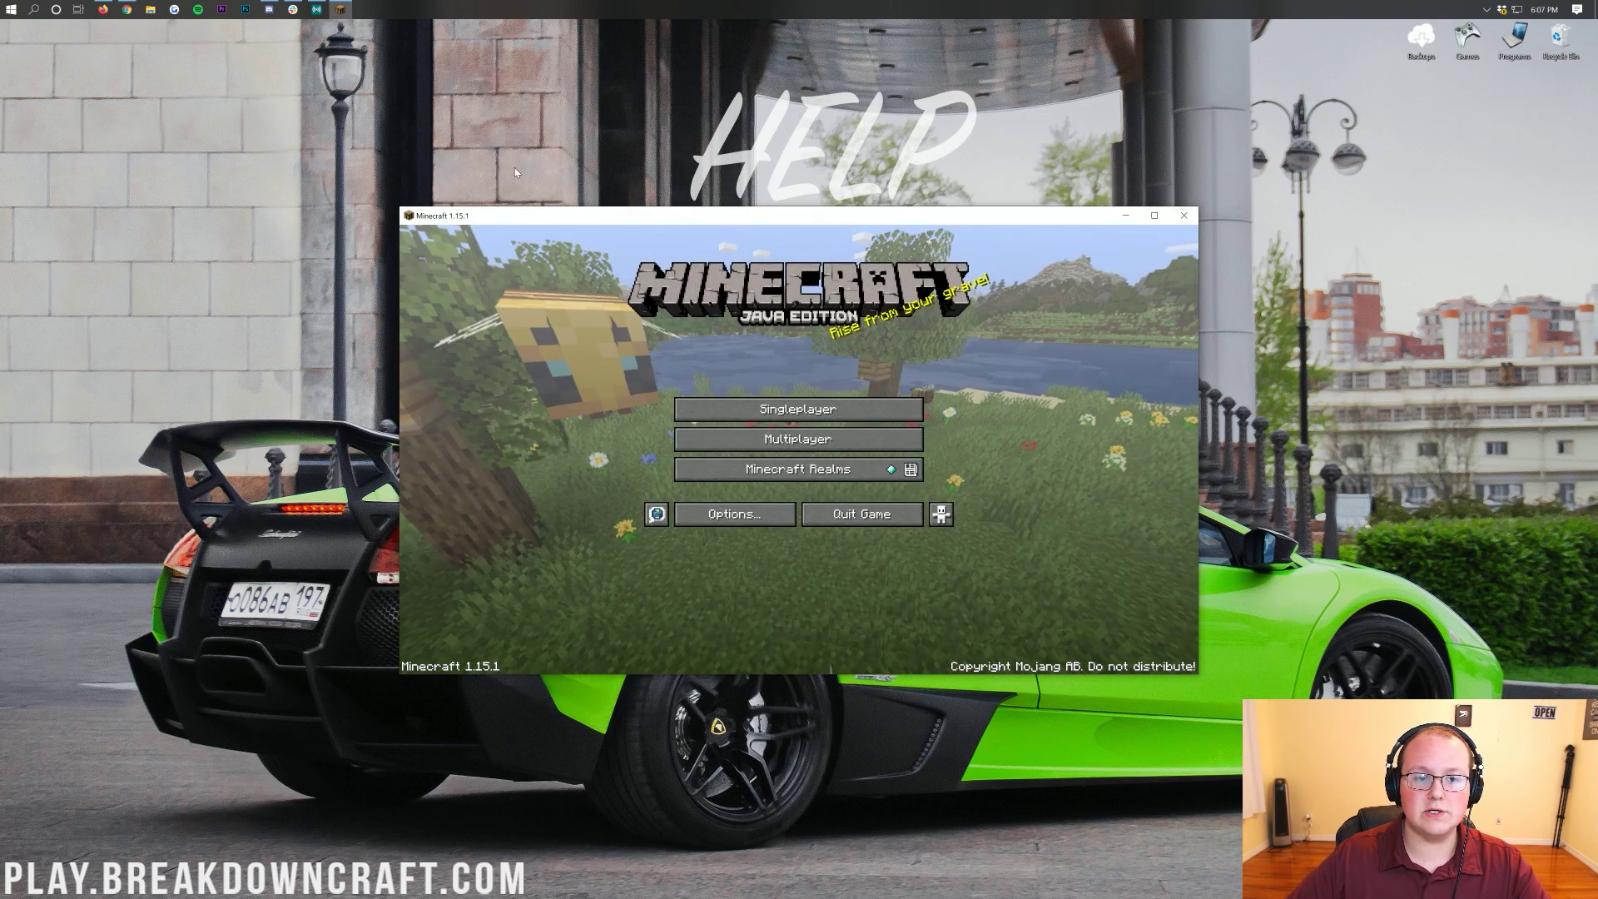
Switch to Chrome and view the TheBreakdown.xyz guide on downloading and installing Java for Minecraft
left_click(130, 10)
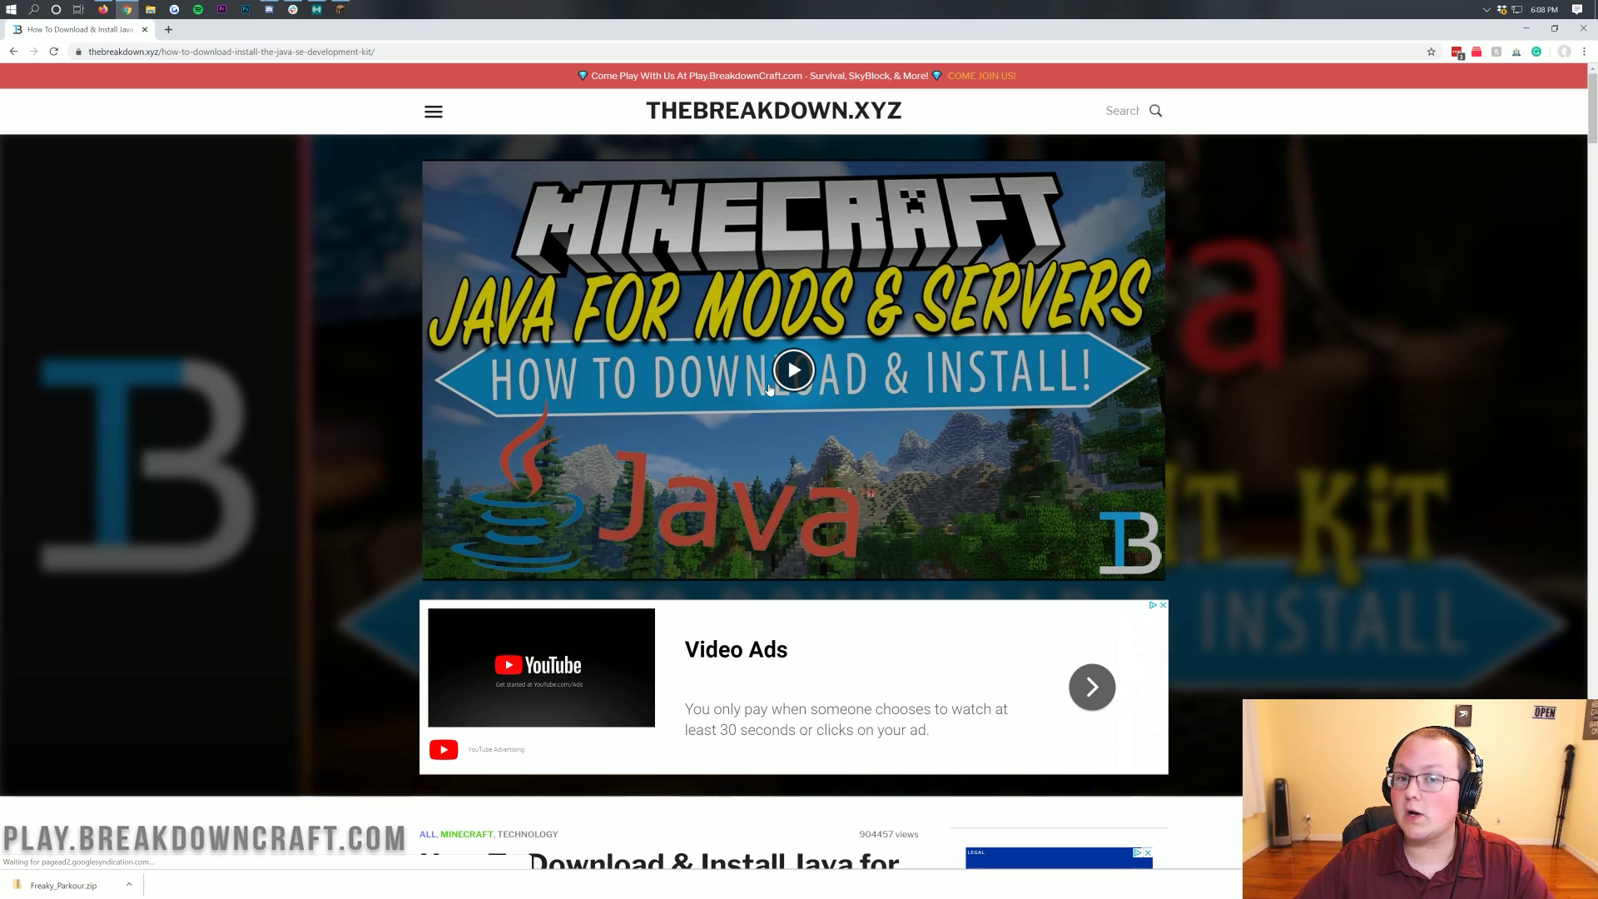
scroll(769, 389, "down", 2)
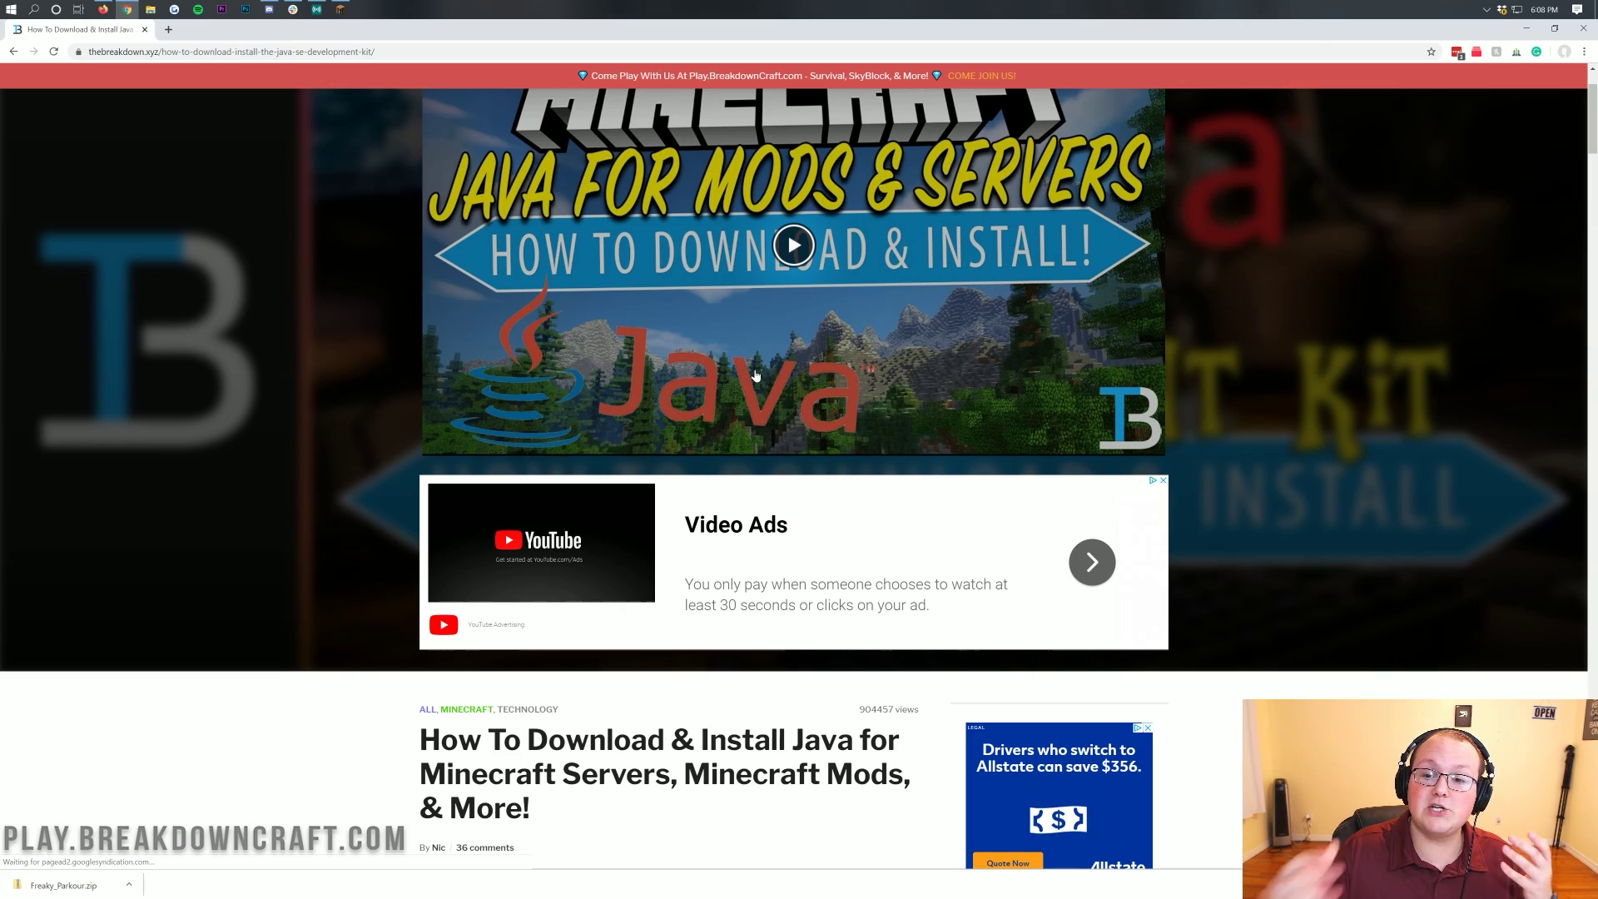
Read through the guide's Java download and installation steps, return to the start of the article, and minimize the browser
scroll(756, 375, "down", 9)
scroll(704, 311, "down", 14)
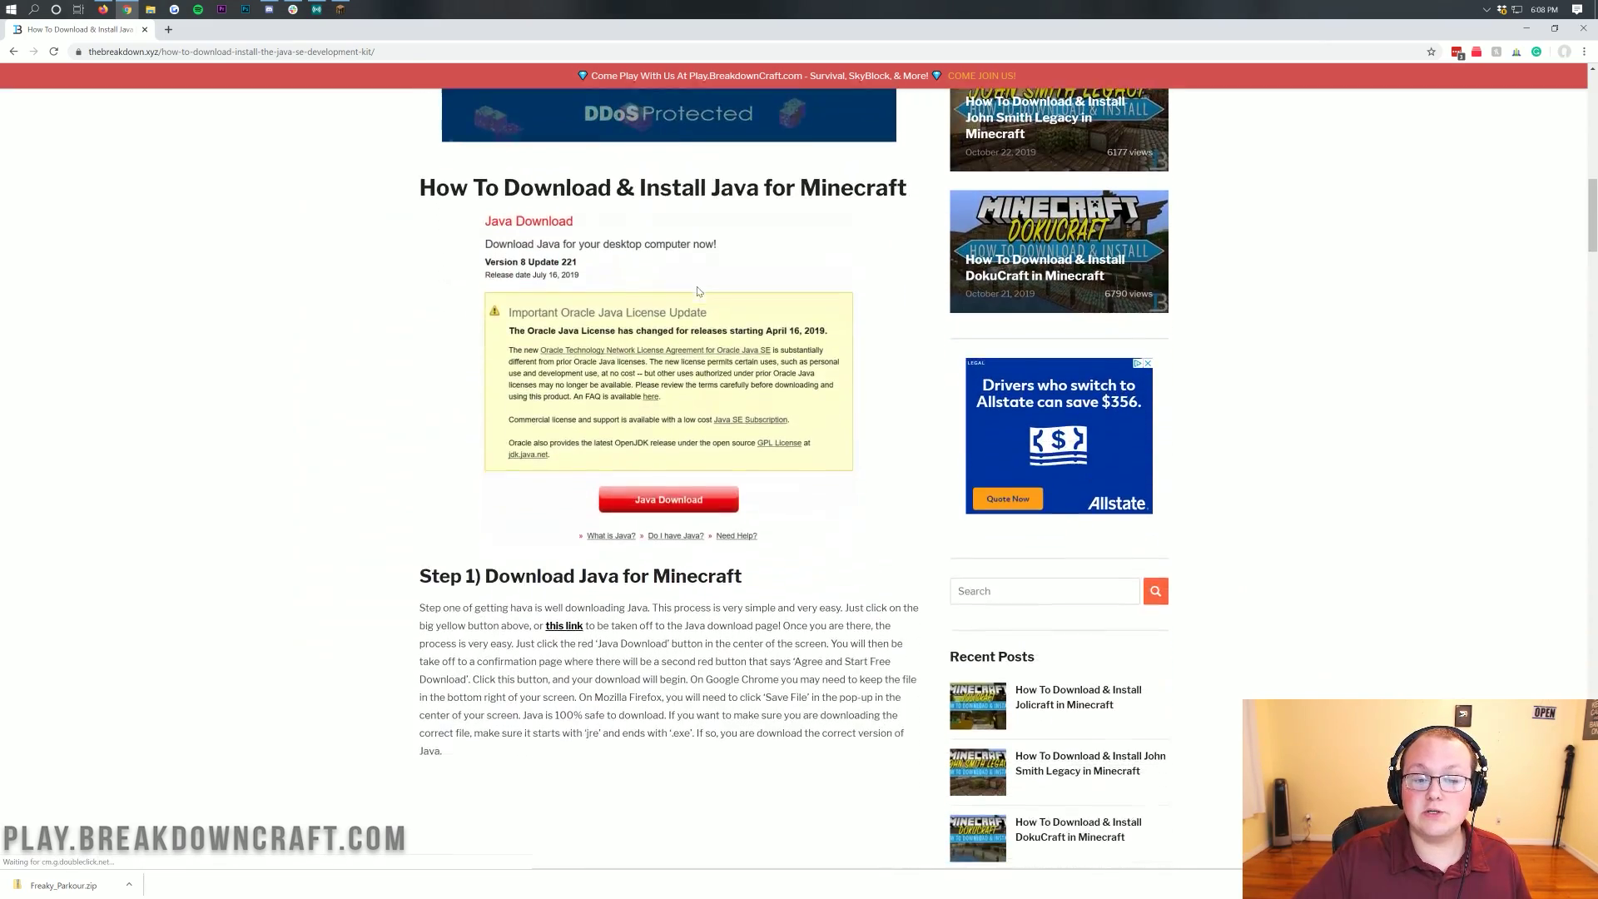
scroll(719, 377, "up", 6)
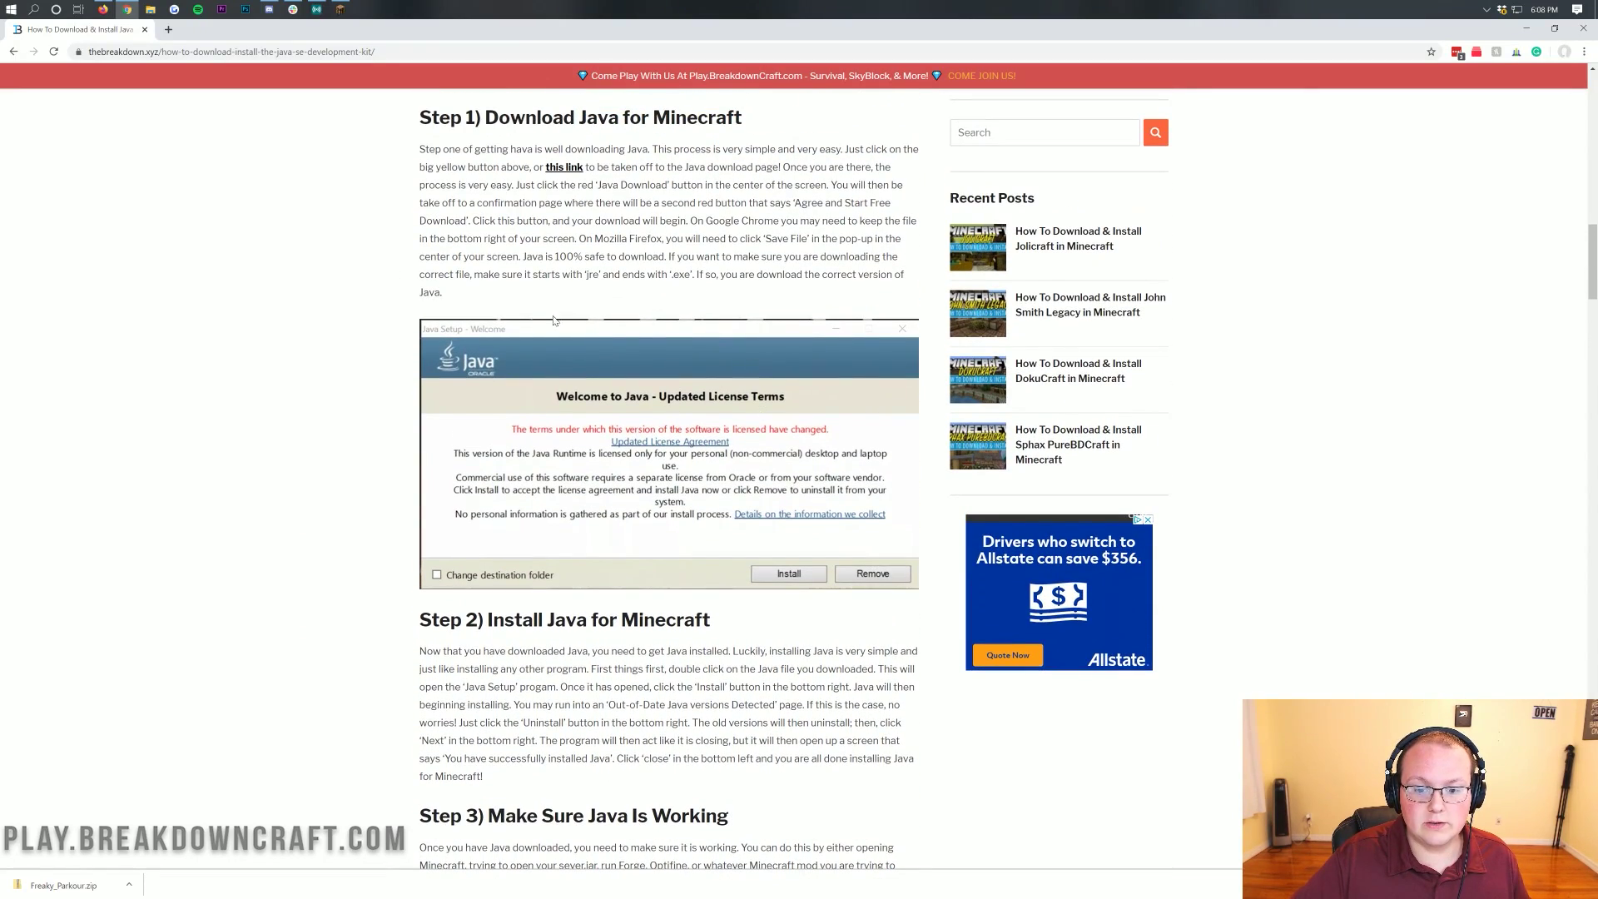
scroll(432, 504, "up", 1)
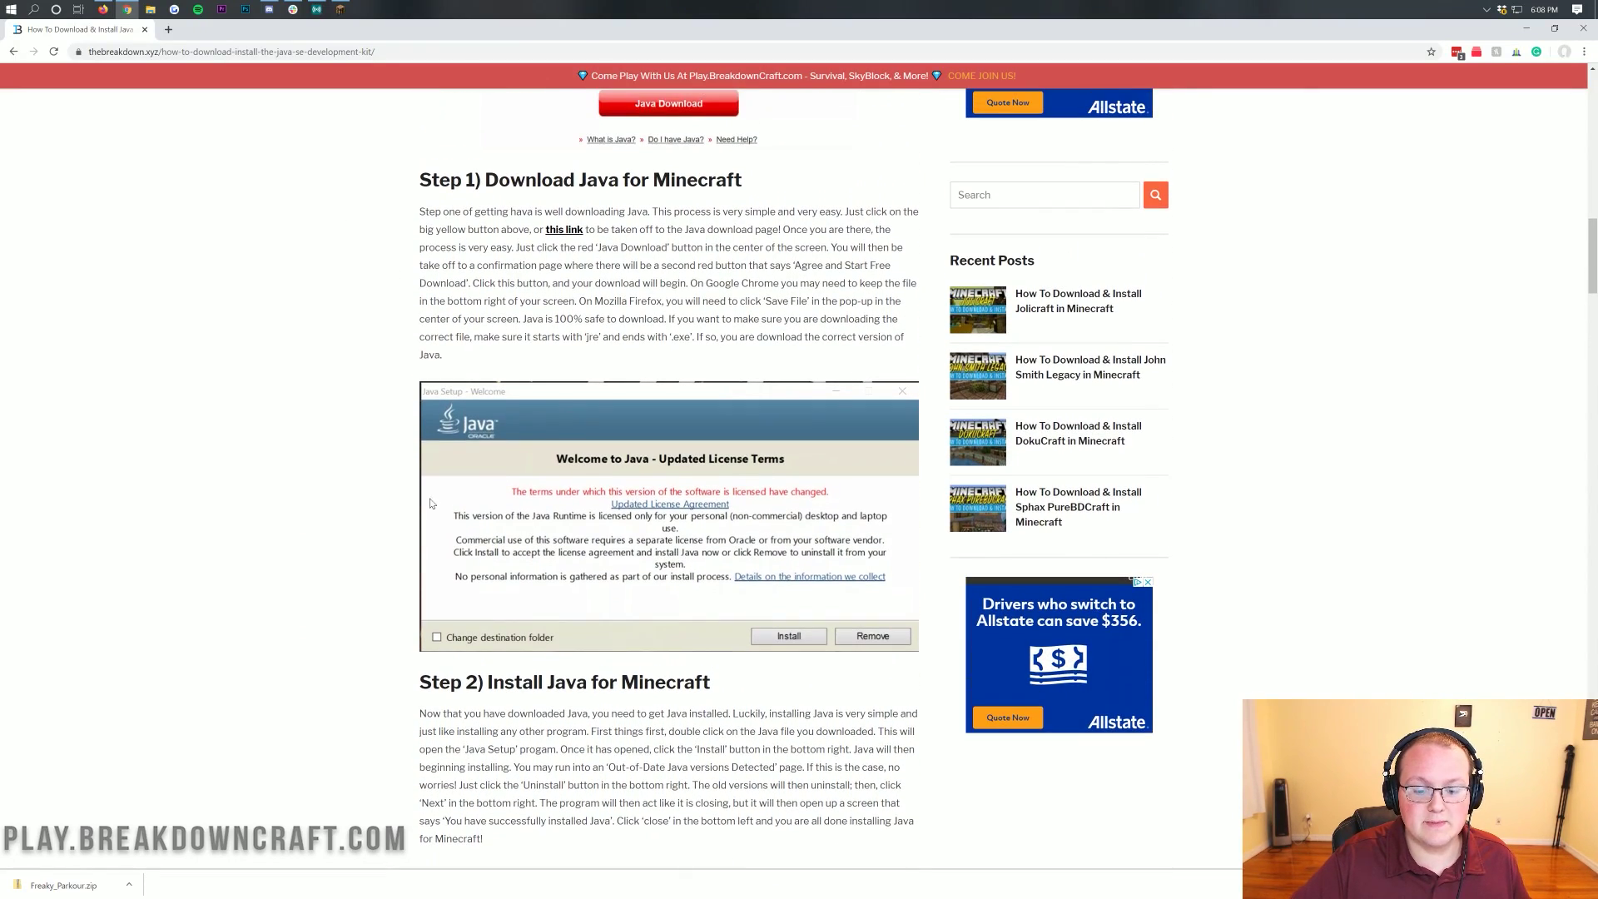
scroll(432, 504, "up", 8)
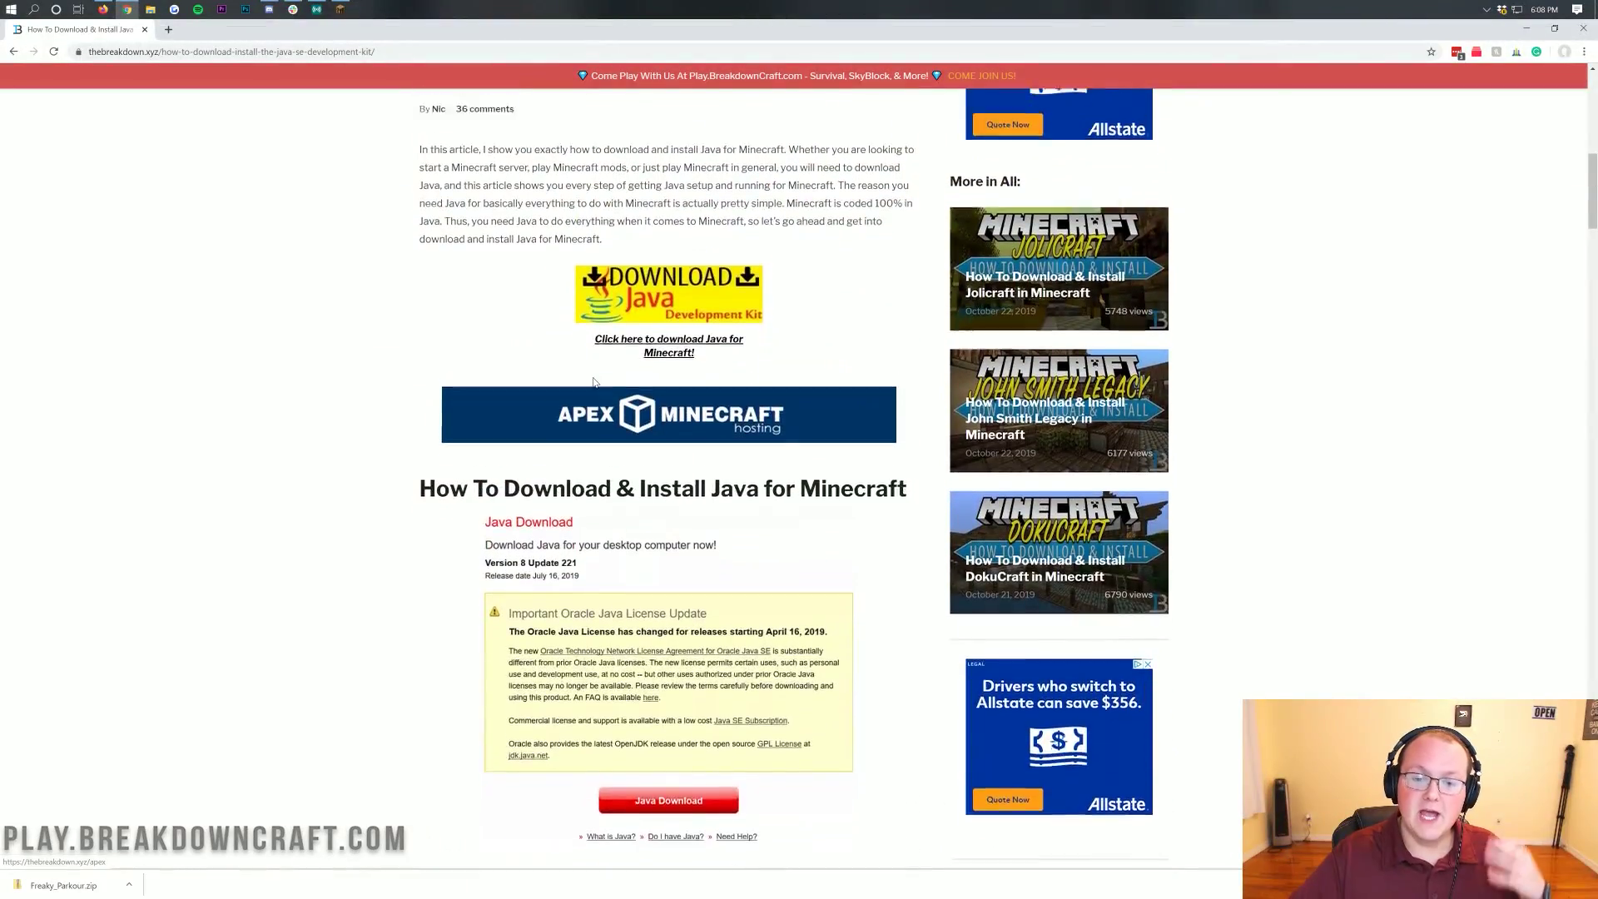
scroll(594, 382, "up", 10)
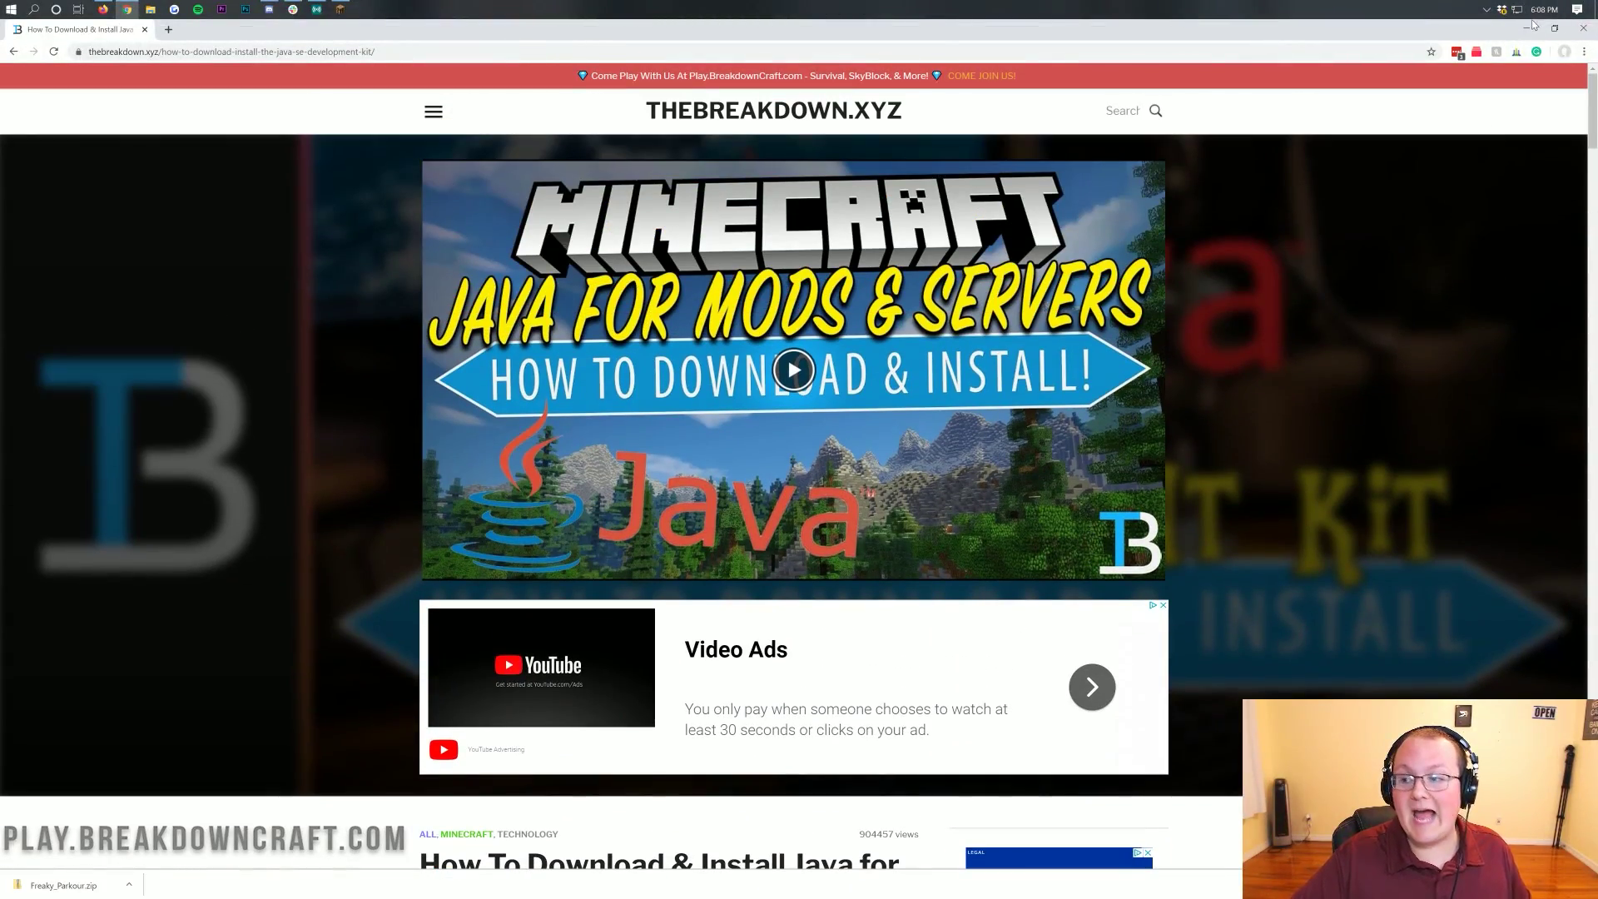
left_click(1532, 24)
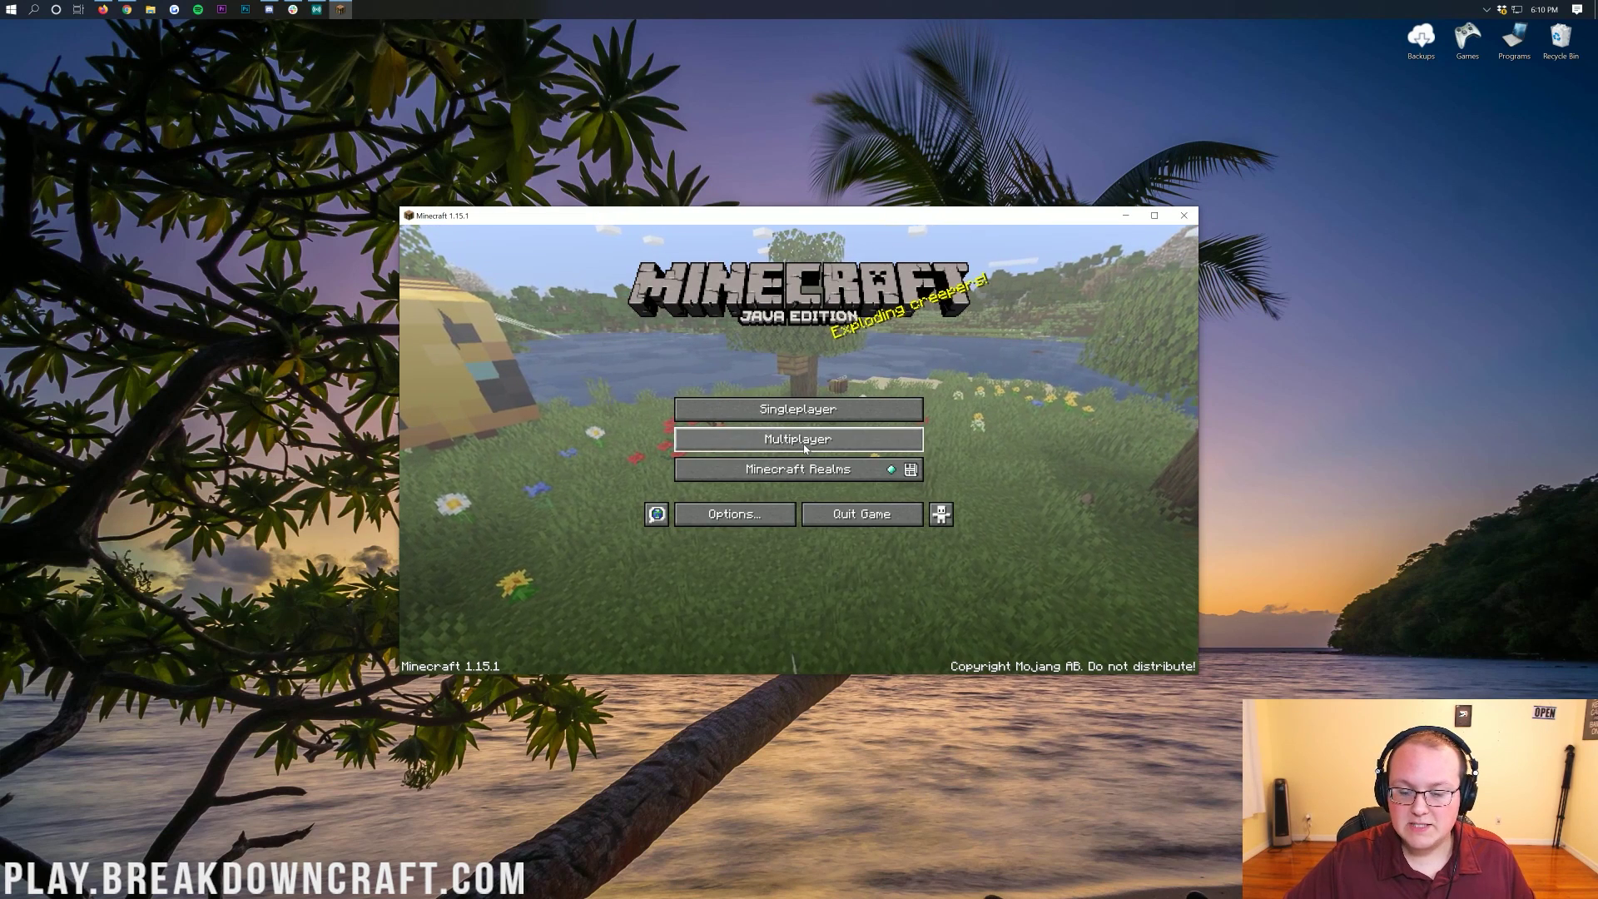
Join the Play.BreakdownCraft.com server from Minecraft's multiplayer server list
left_click(797, 439)
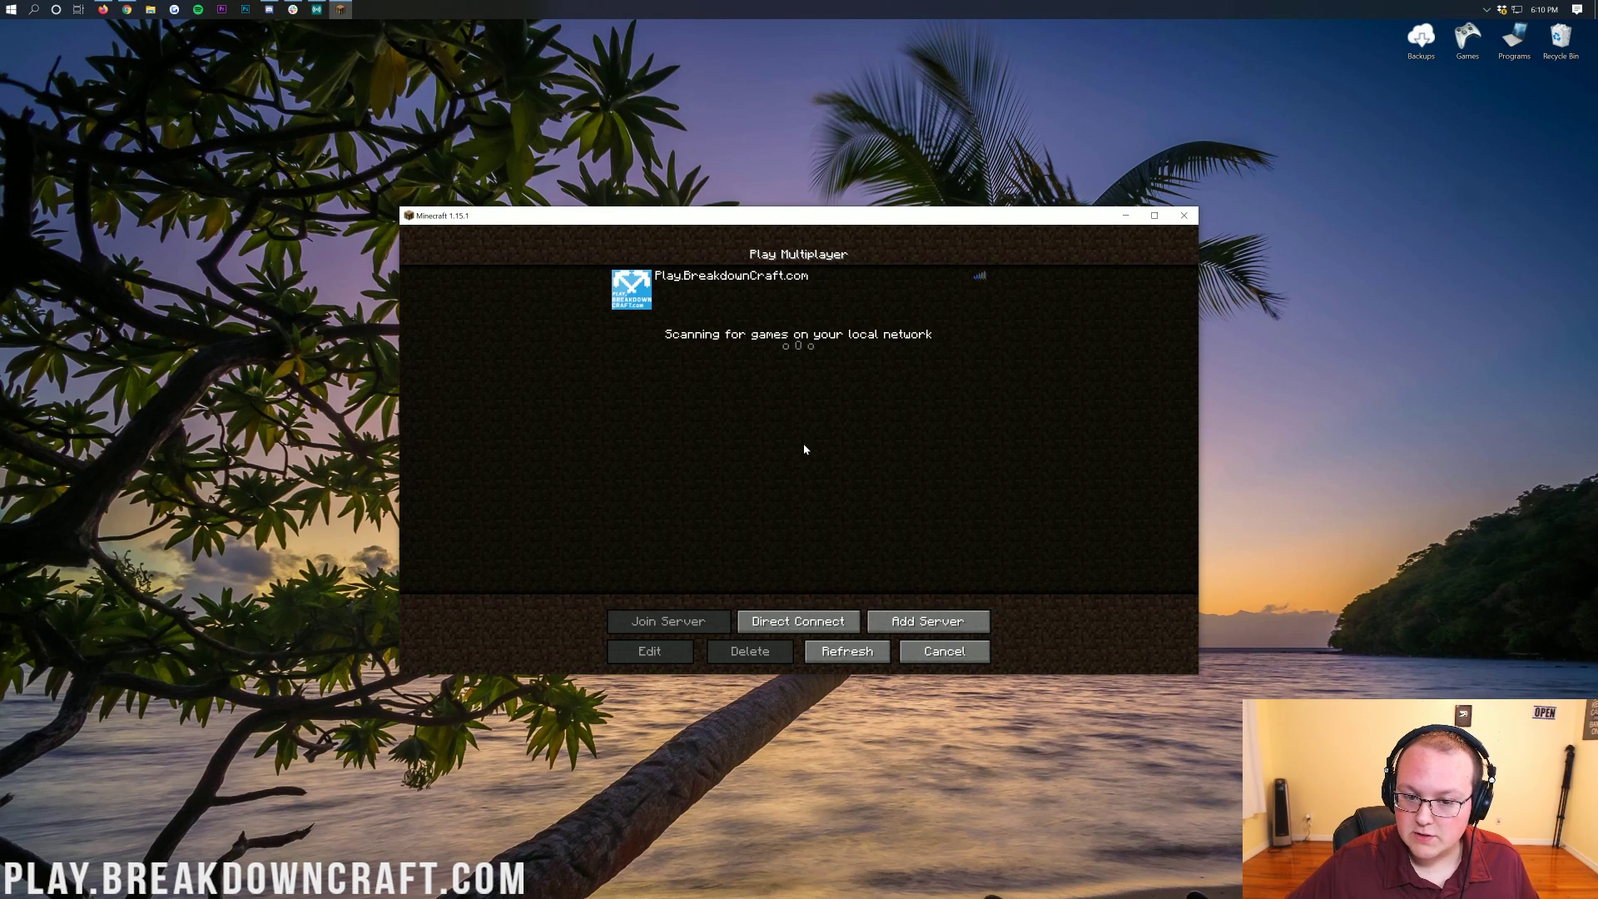
left_click(848, 303)
double_click(849, 303)
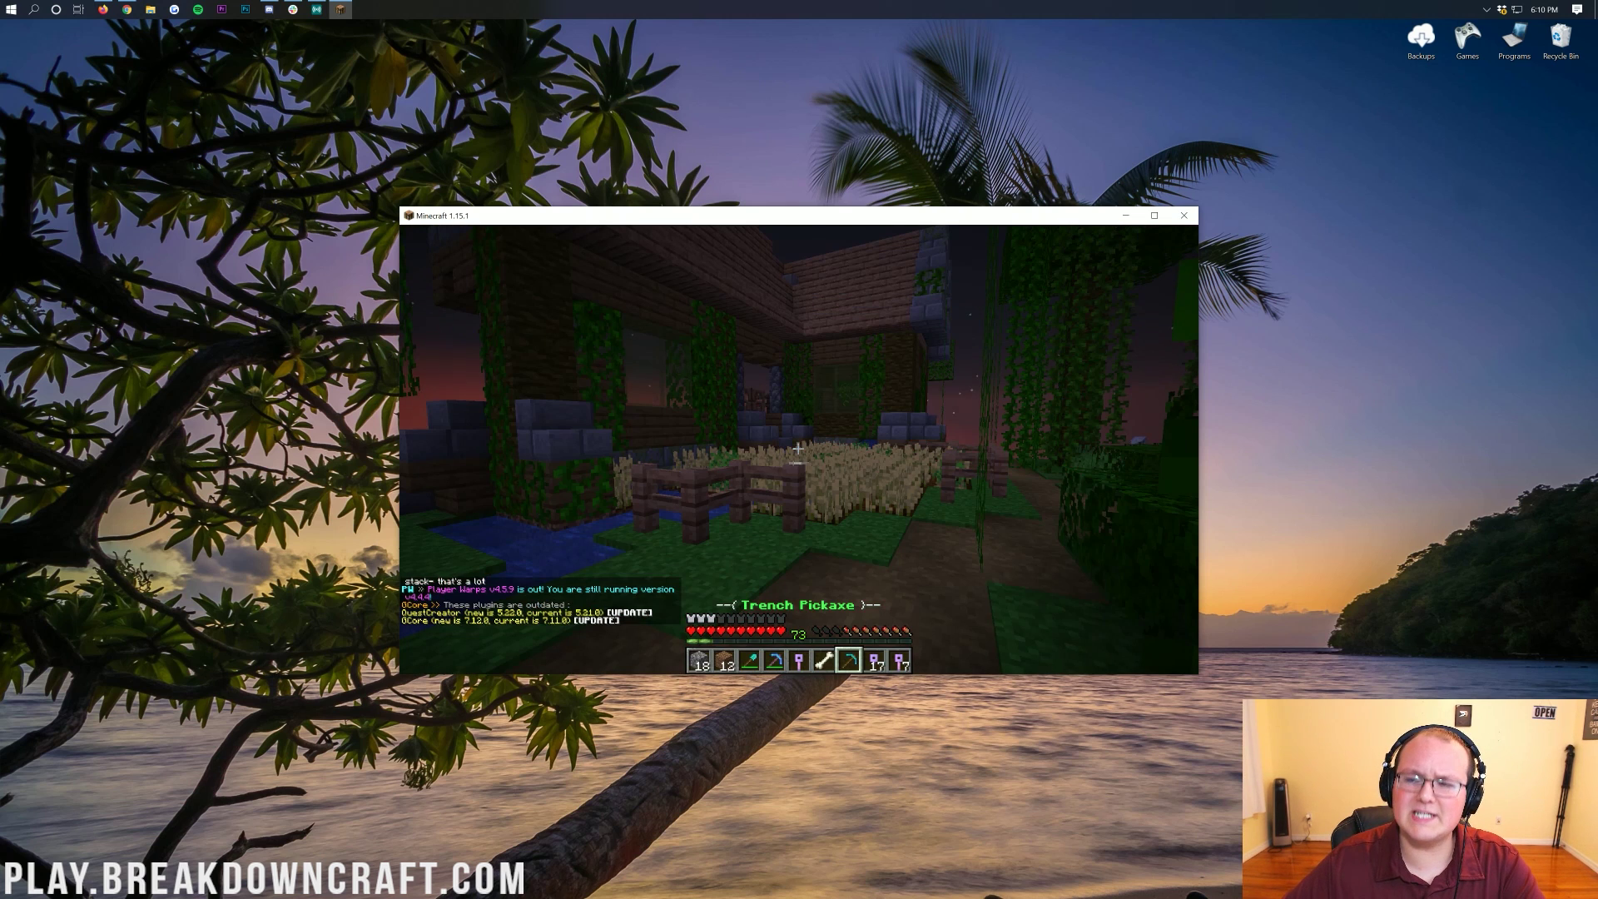
Show the in-game debug overlay, check the maximum and allocated memory, and hide the overlay
key("F3")
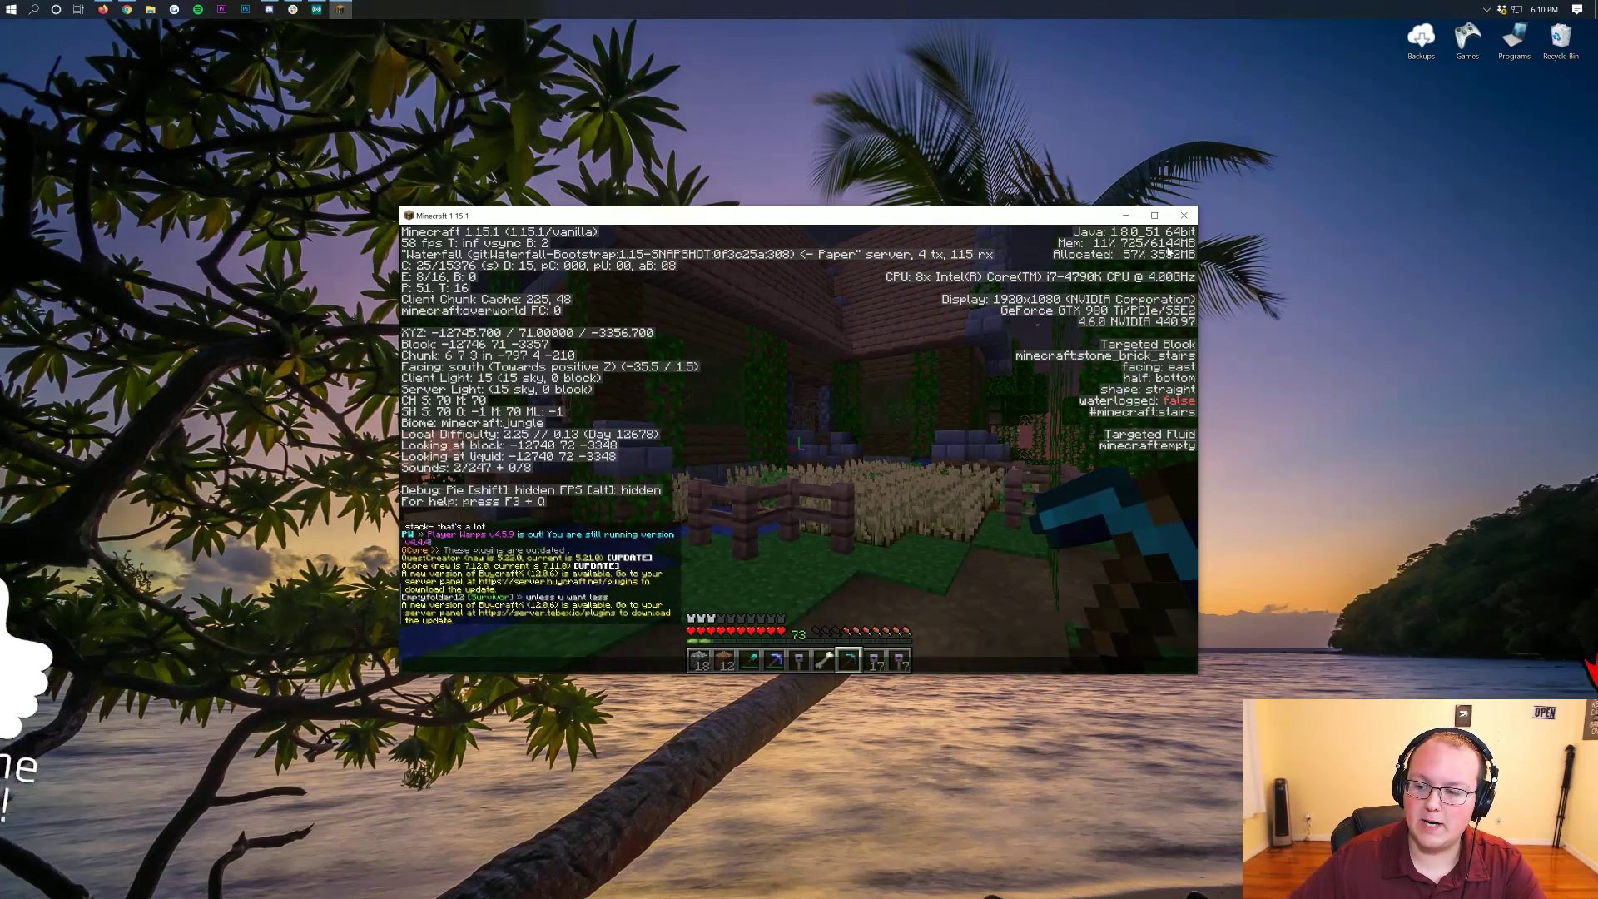
key("t")
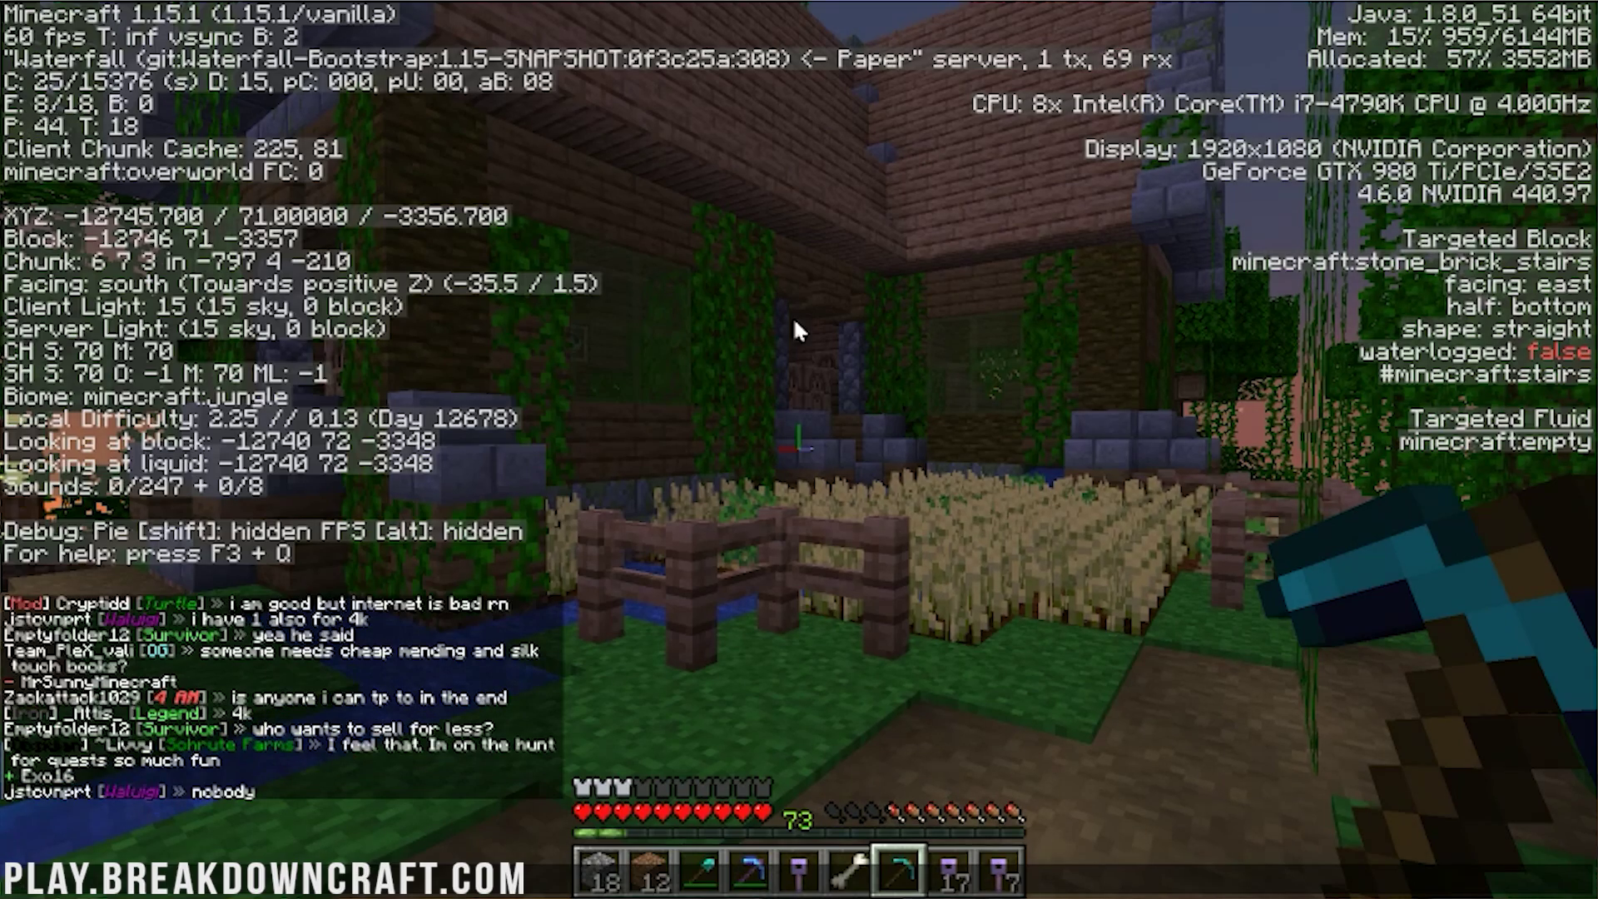
left_click(152, 78)
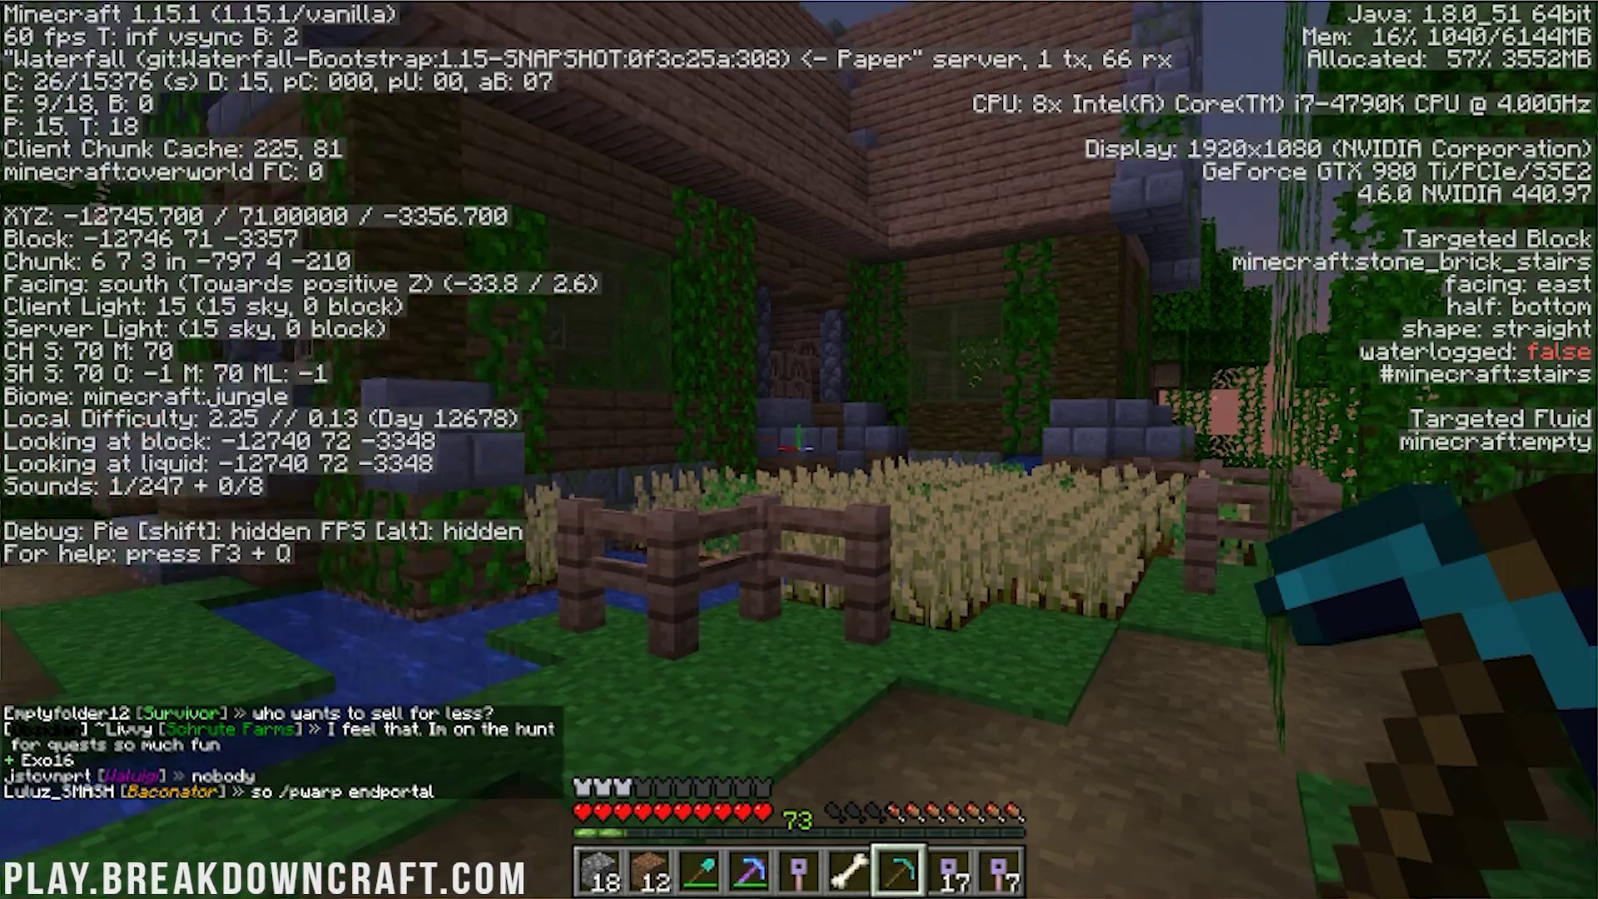
key("F3")
Walk past the wheat field beside the house and view the server's online player list
key("w")
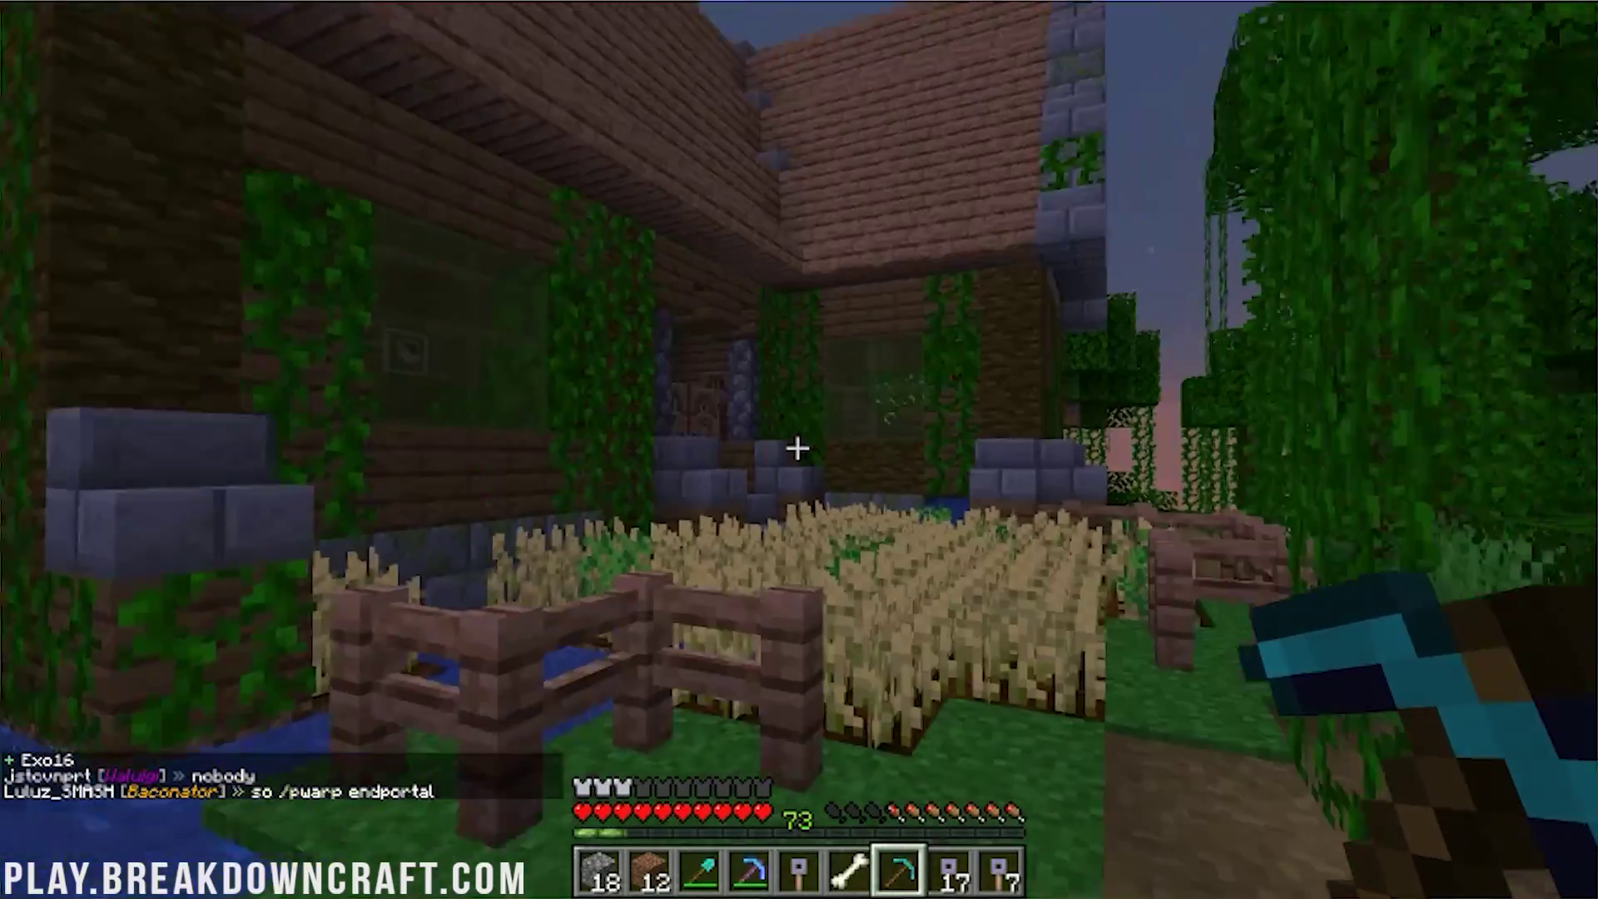
key("Tab")
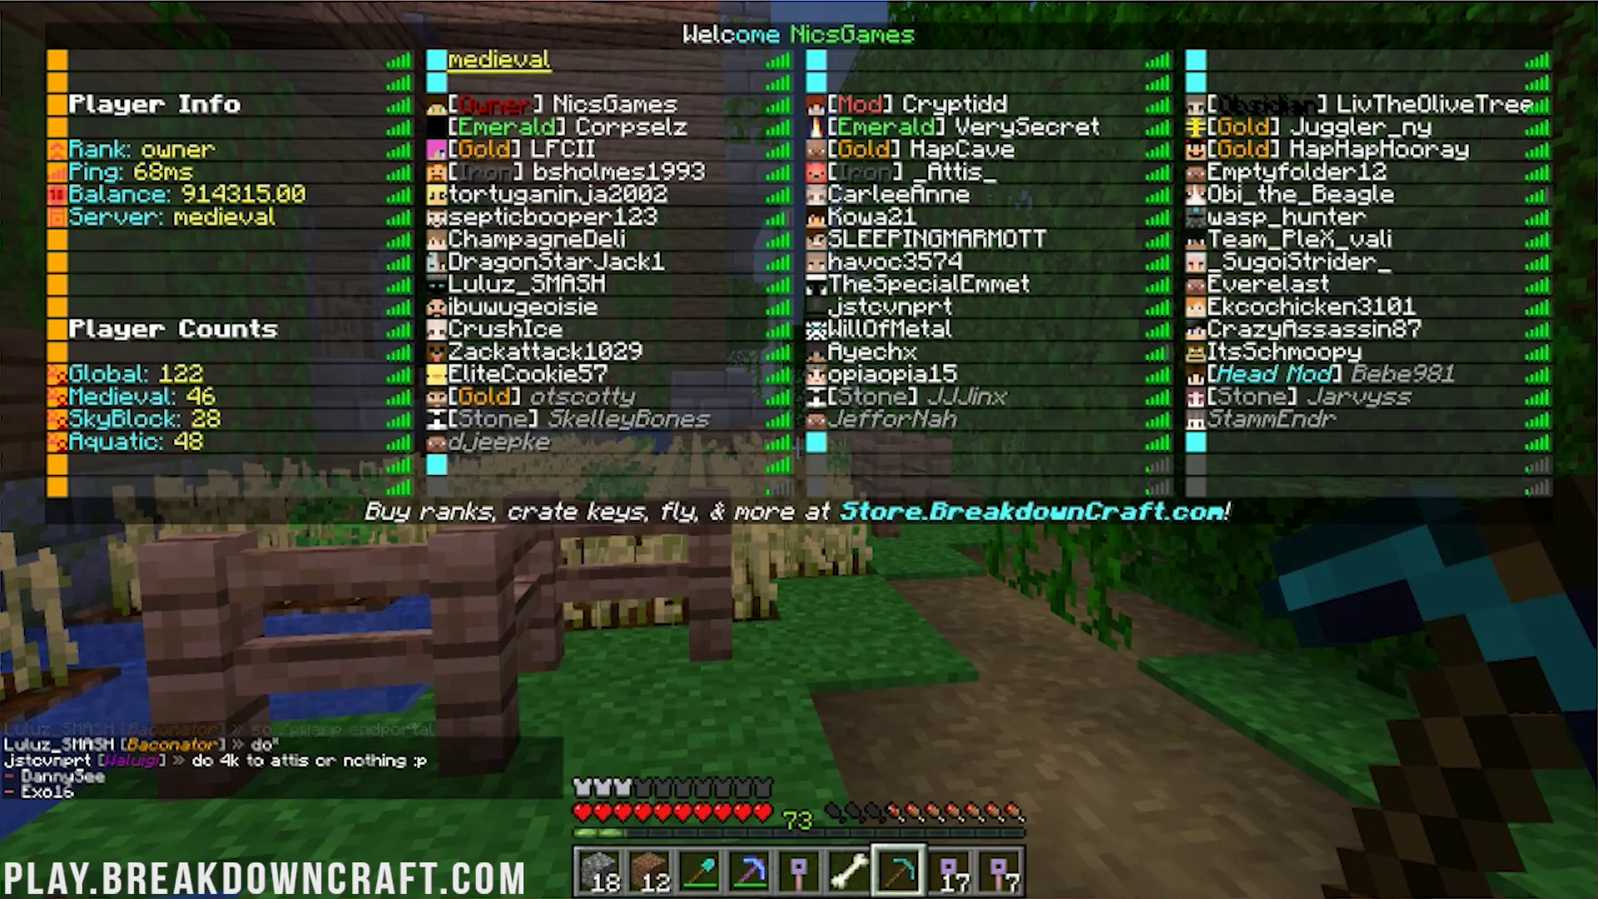
key("Tab")
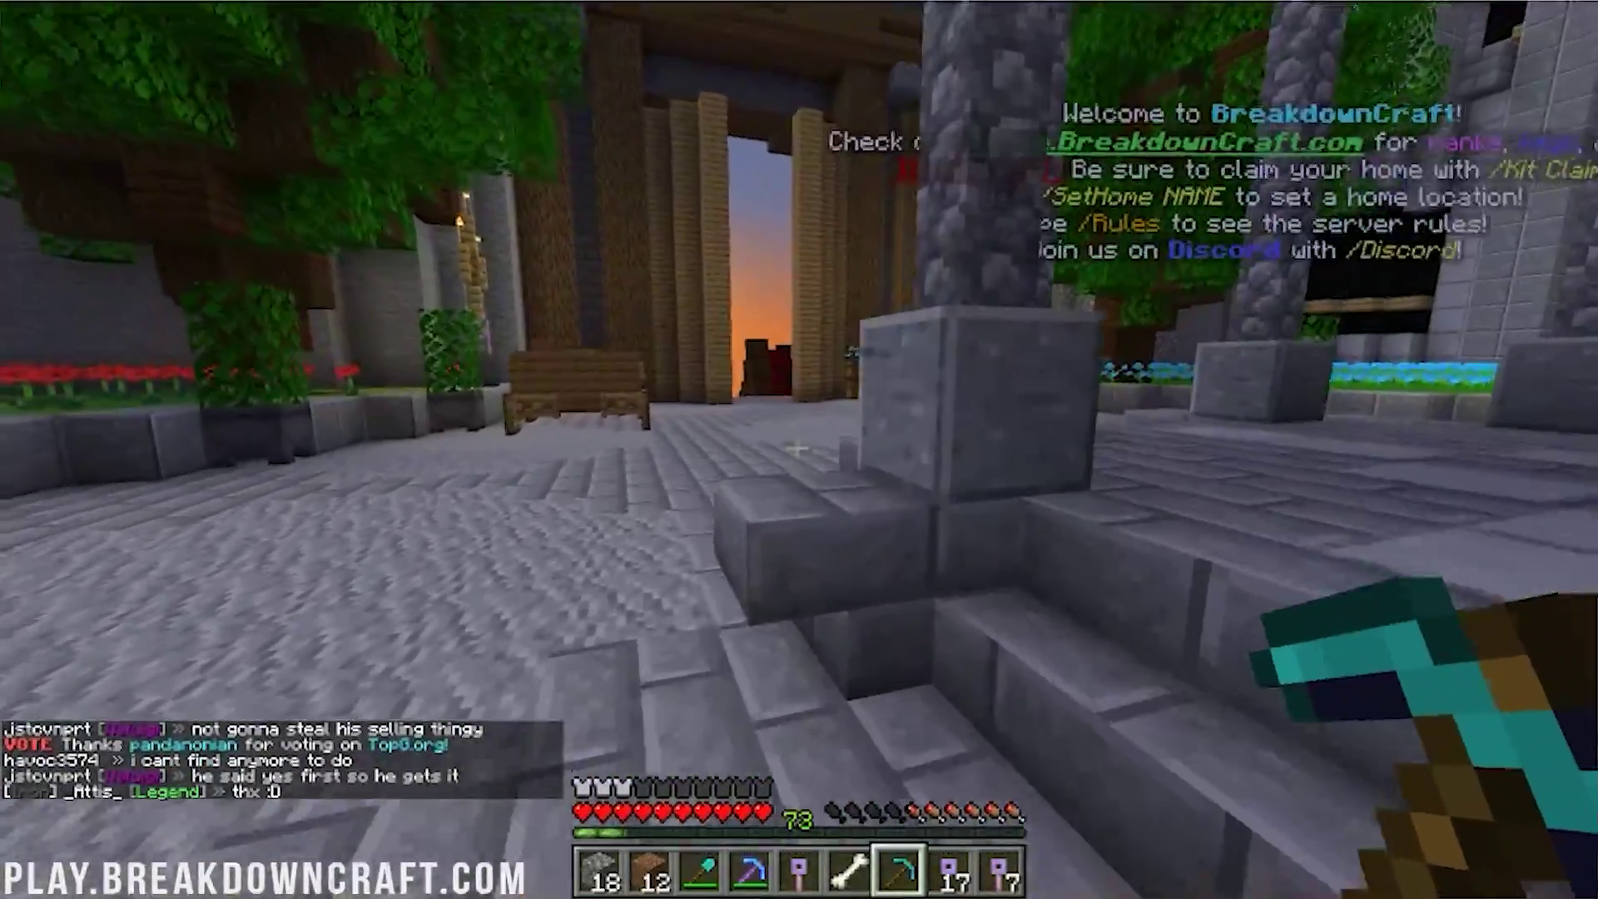
Walk across the stone plaza toward the tall gate and warp to the shop area with the /shop command
type("w")
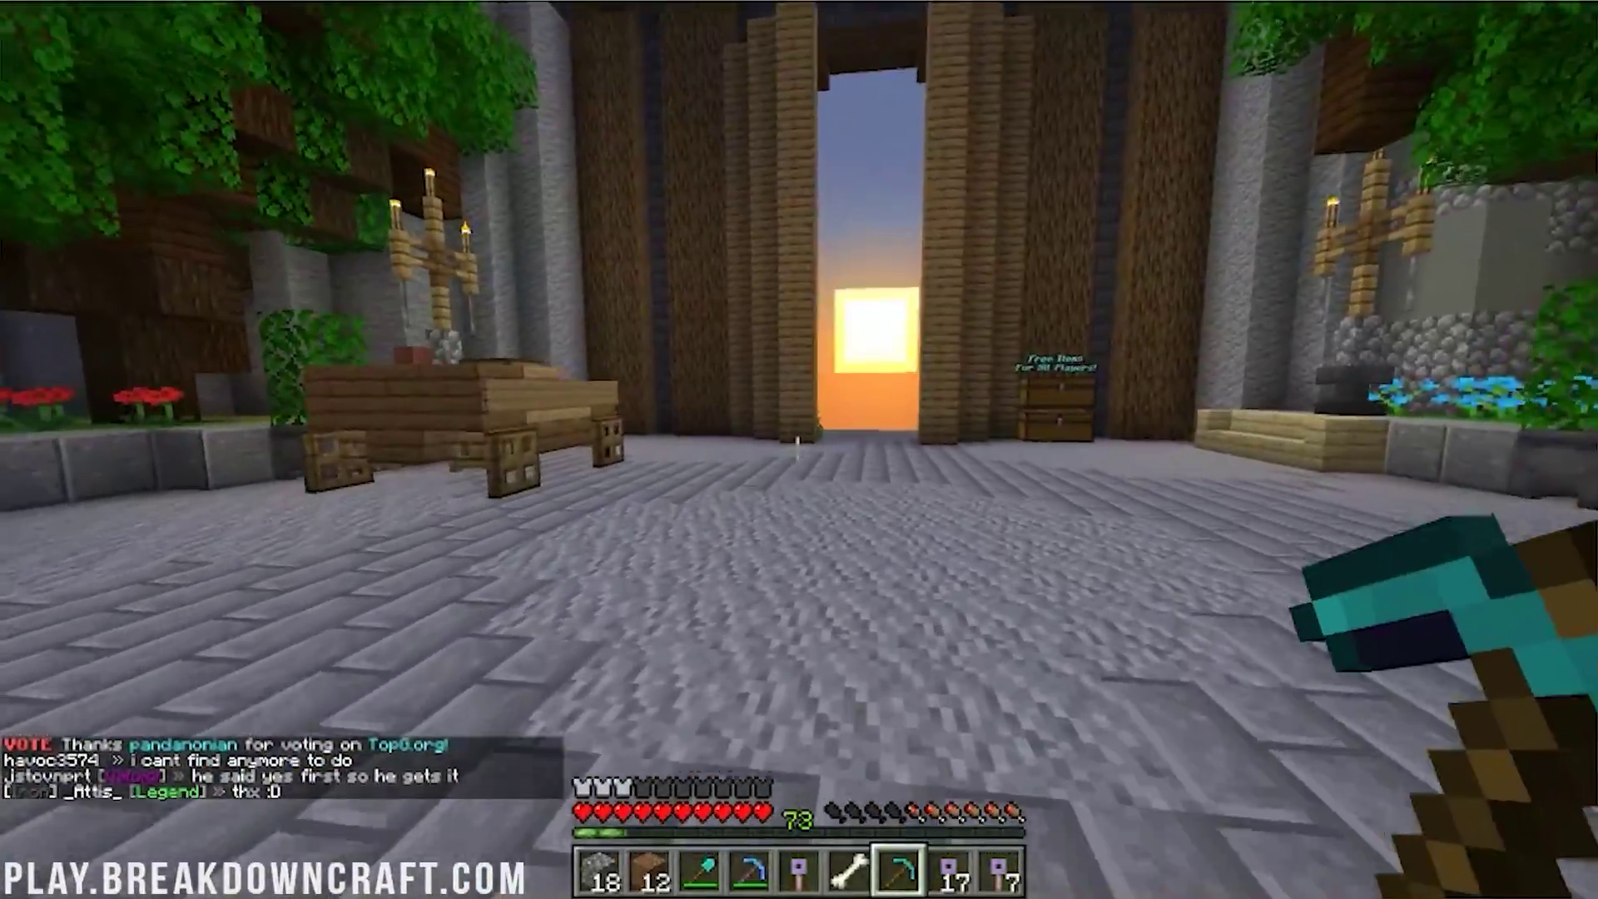
type("/shop")
key("Return")
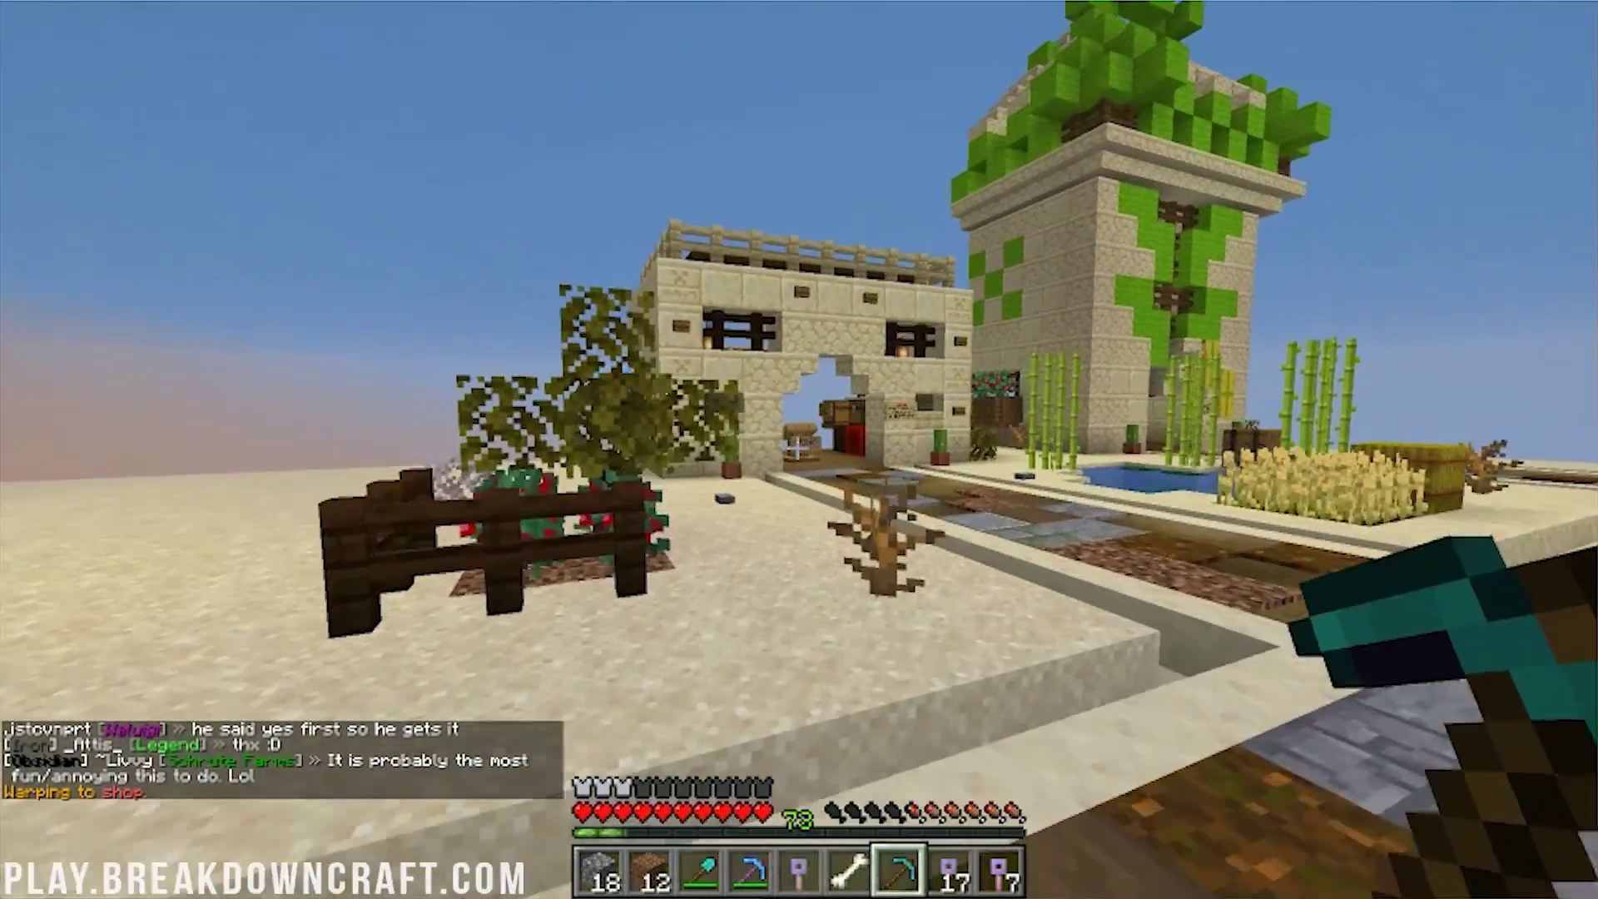
Tour the desert shop district, looking inside the sandstone potion and map shop and visiting the blue-roofed shop
key("w")
key("w")
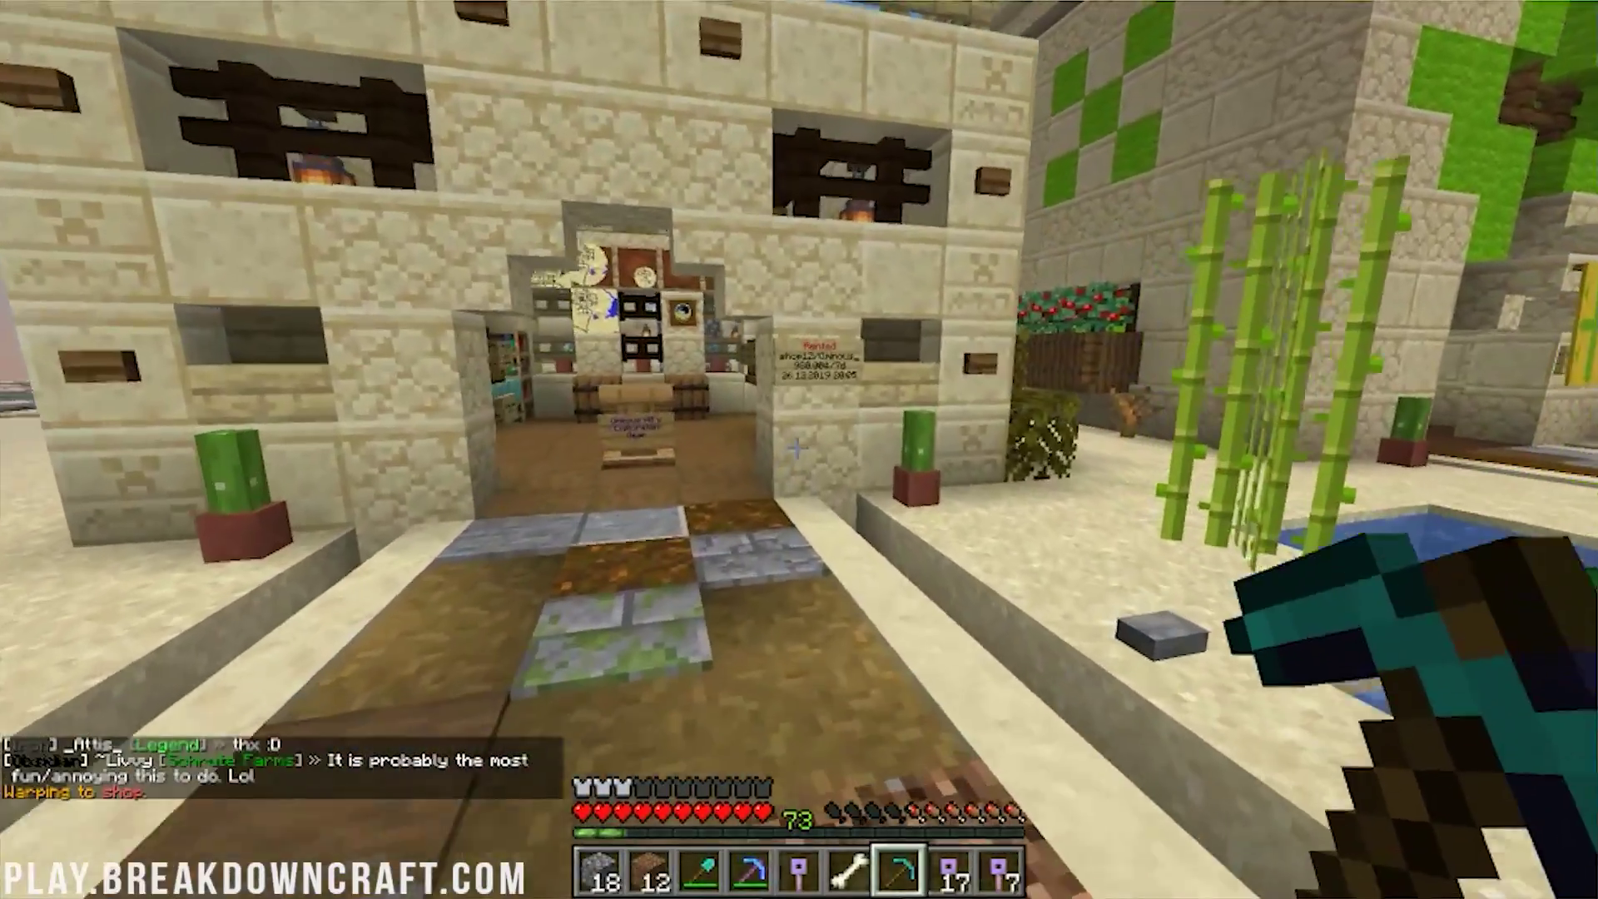
key("s")
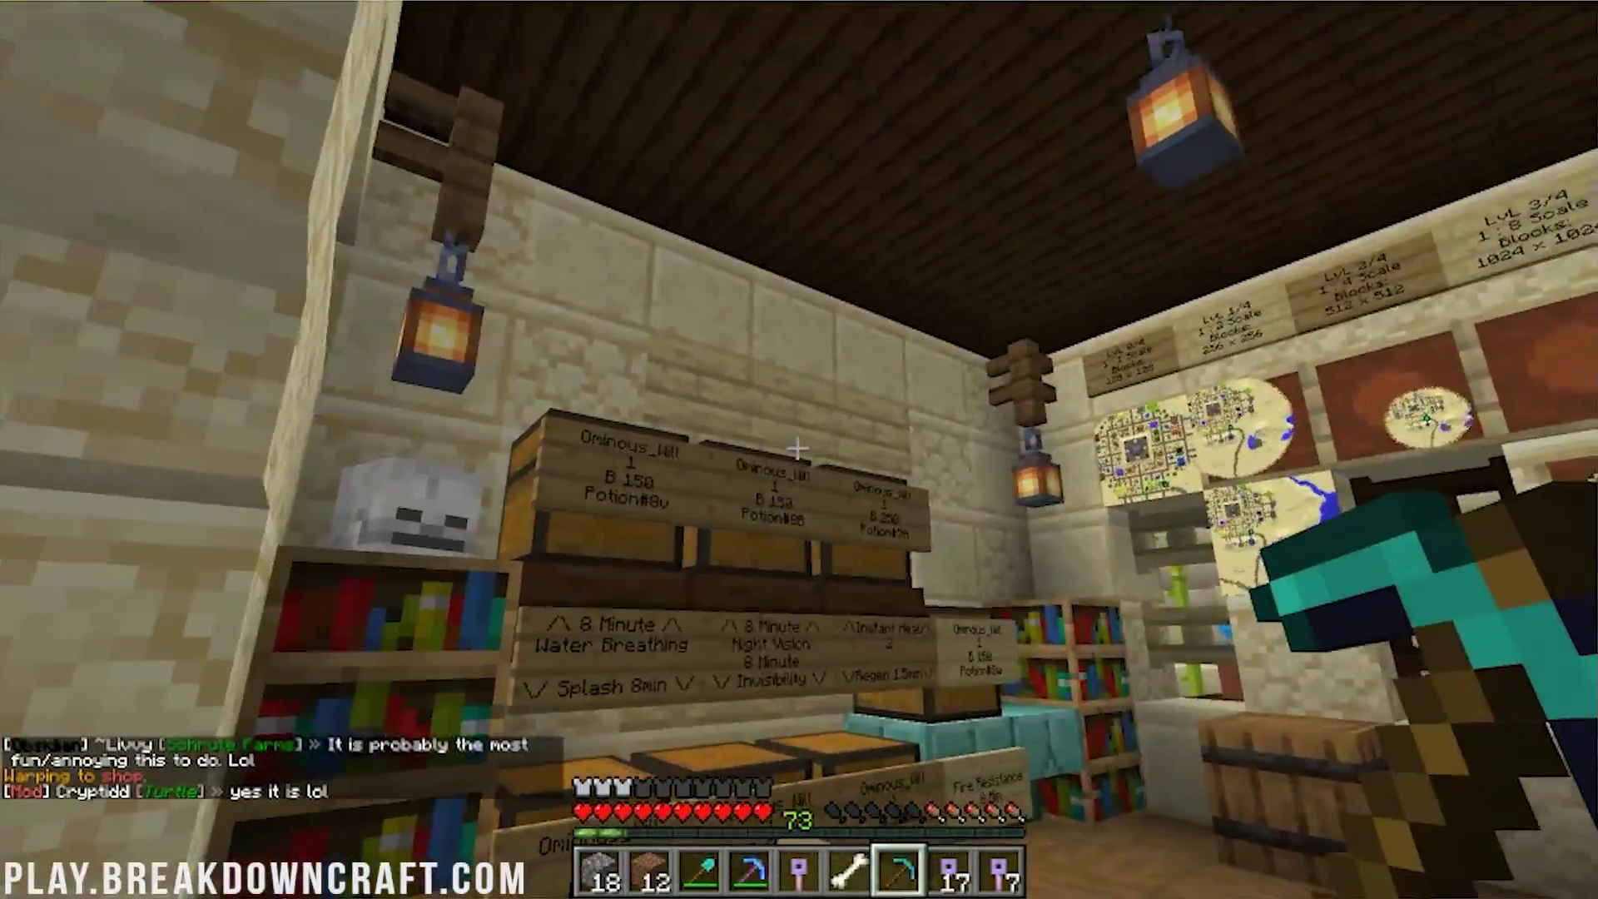
key("w")
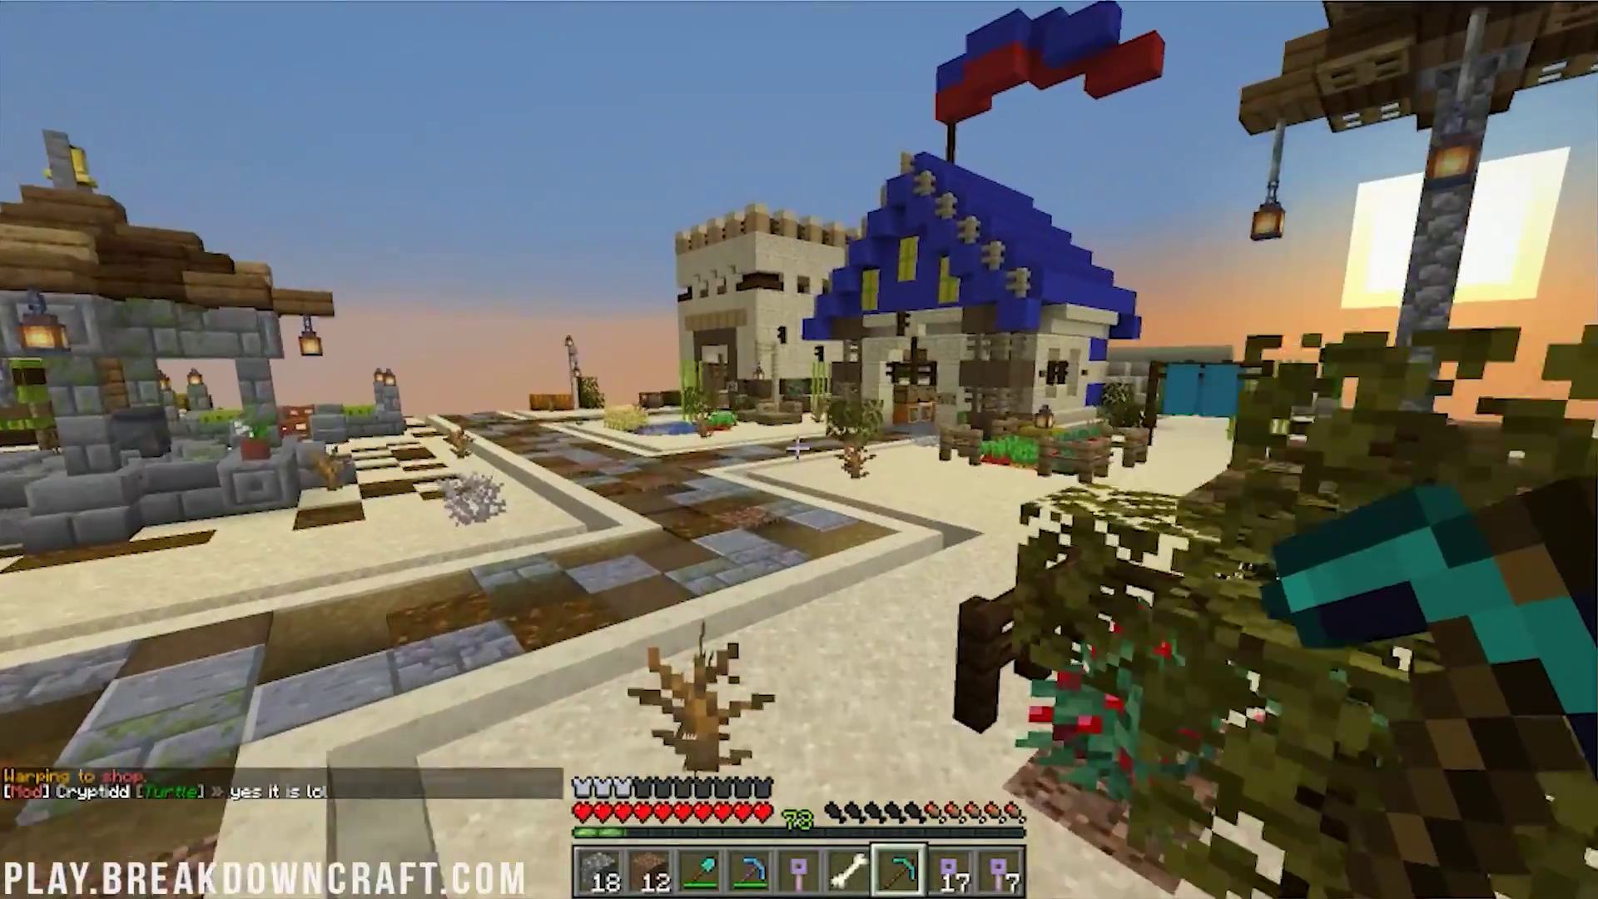
key("w")
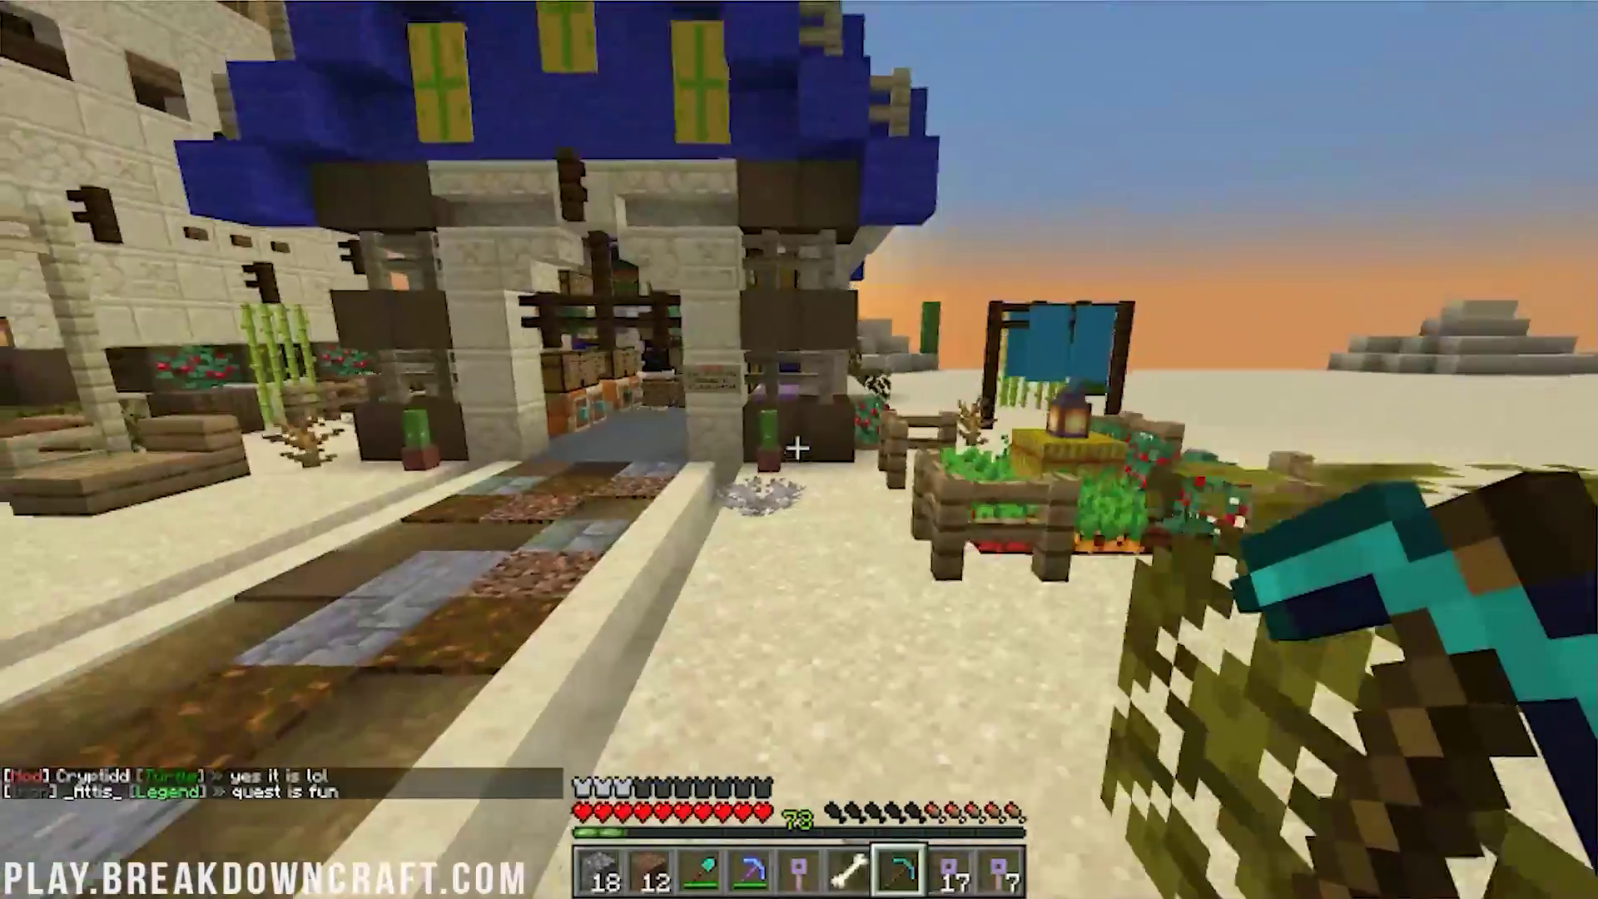
key("w")
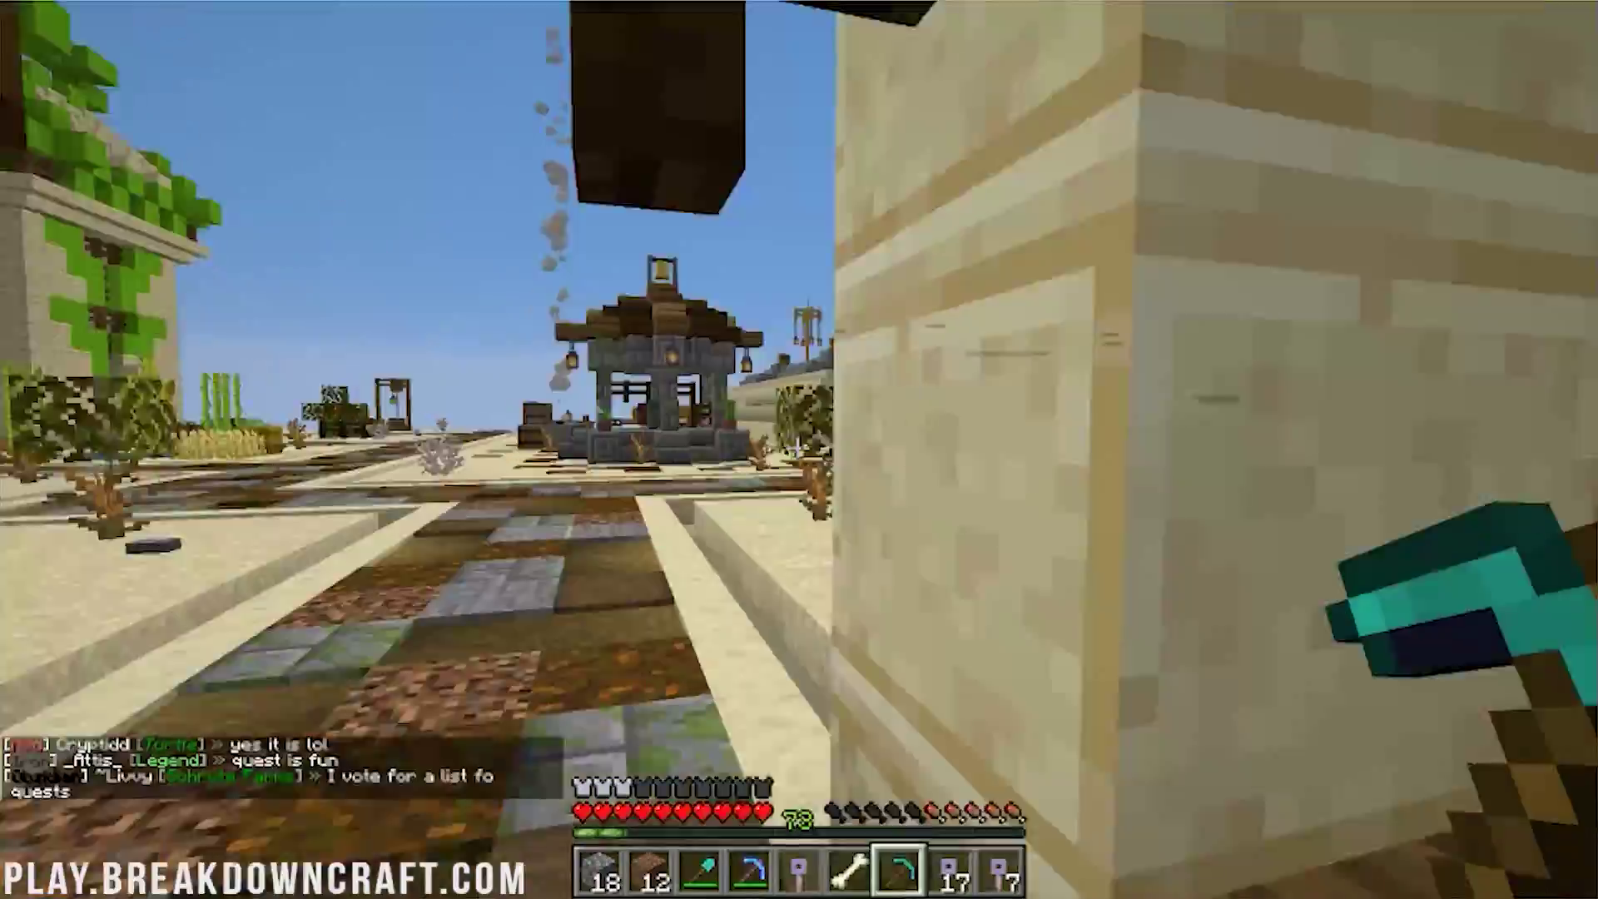
key("a")
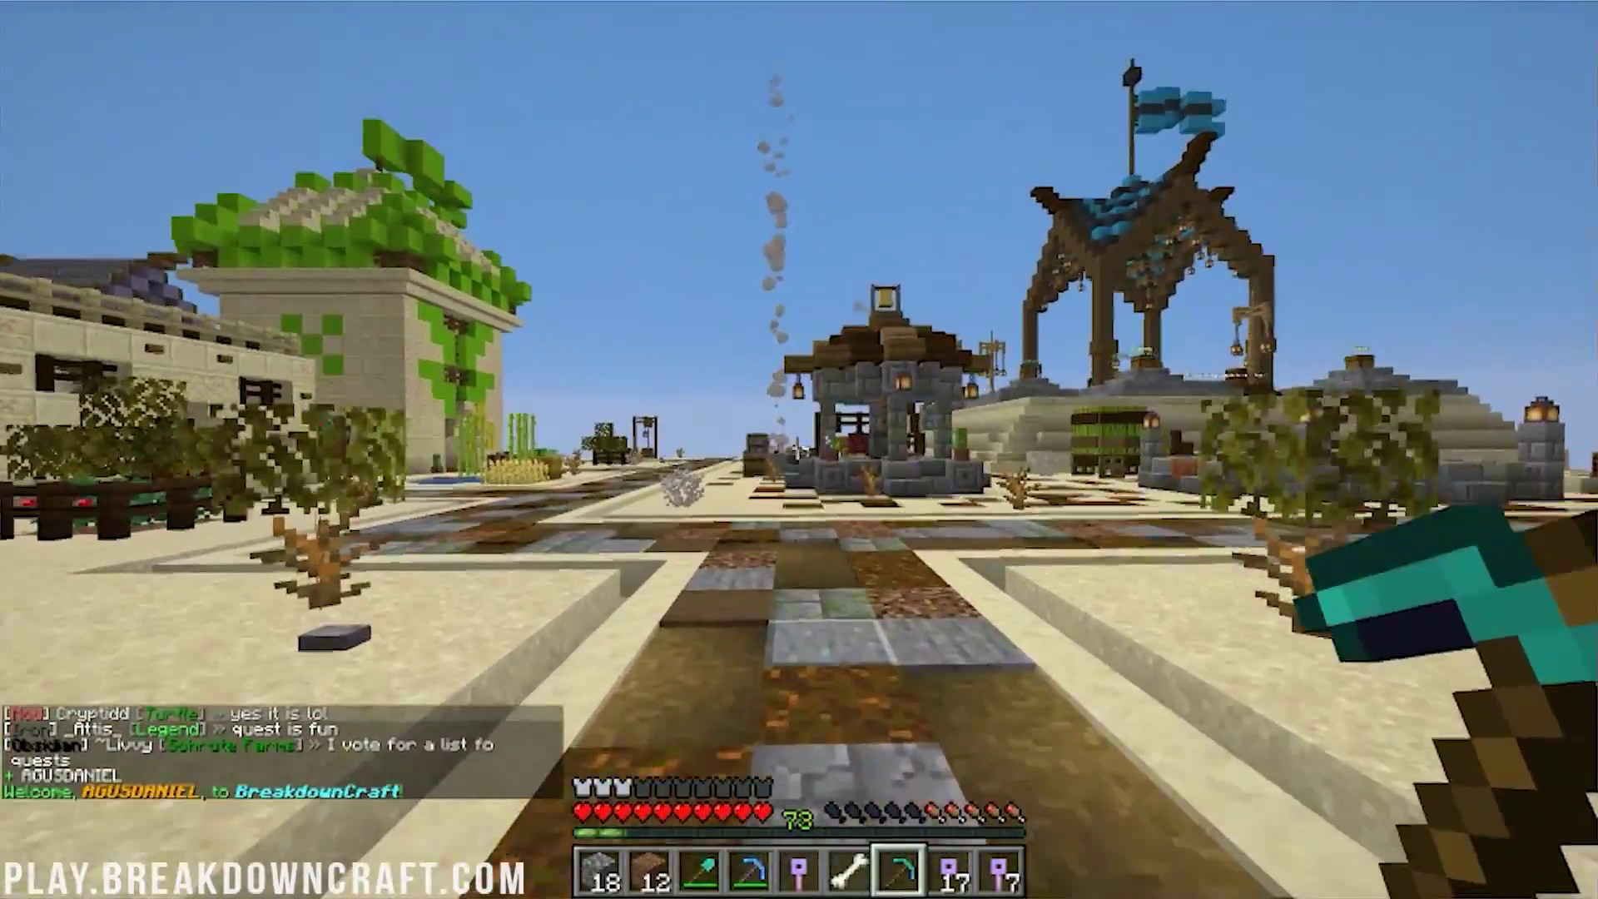
View the online player list while walking along the shop path to the sandstone stairs of the raised pavilion
key("Tab")
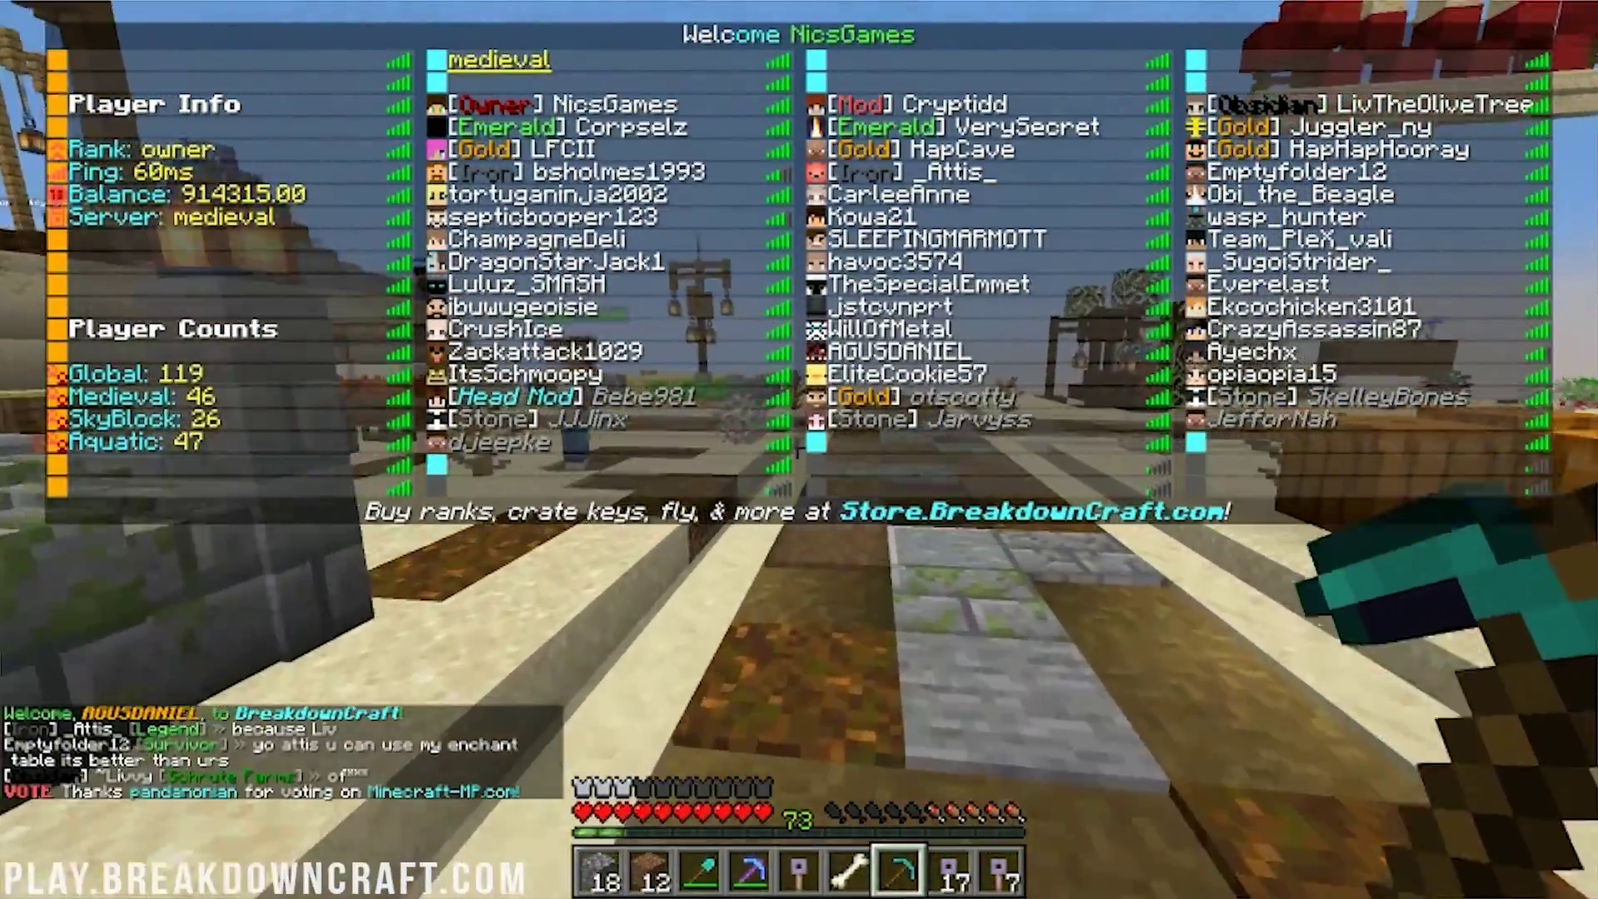
key("a")
key("w")
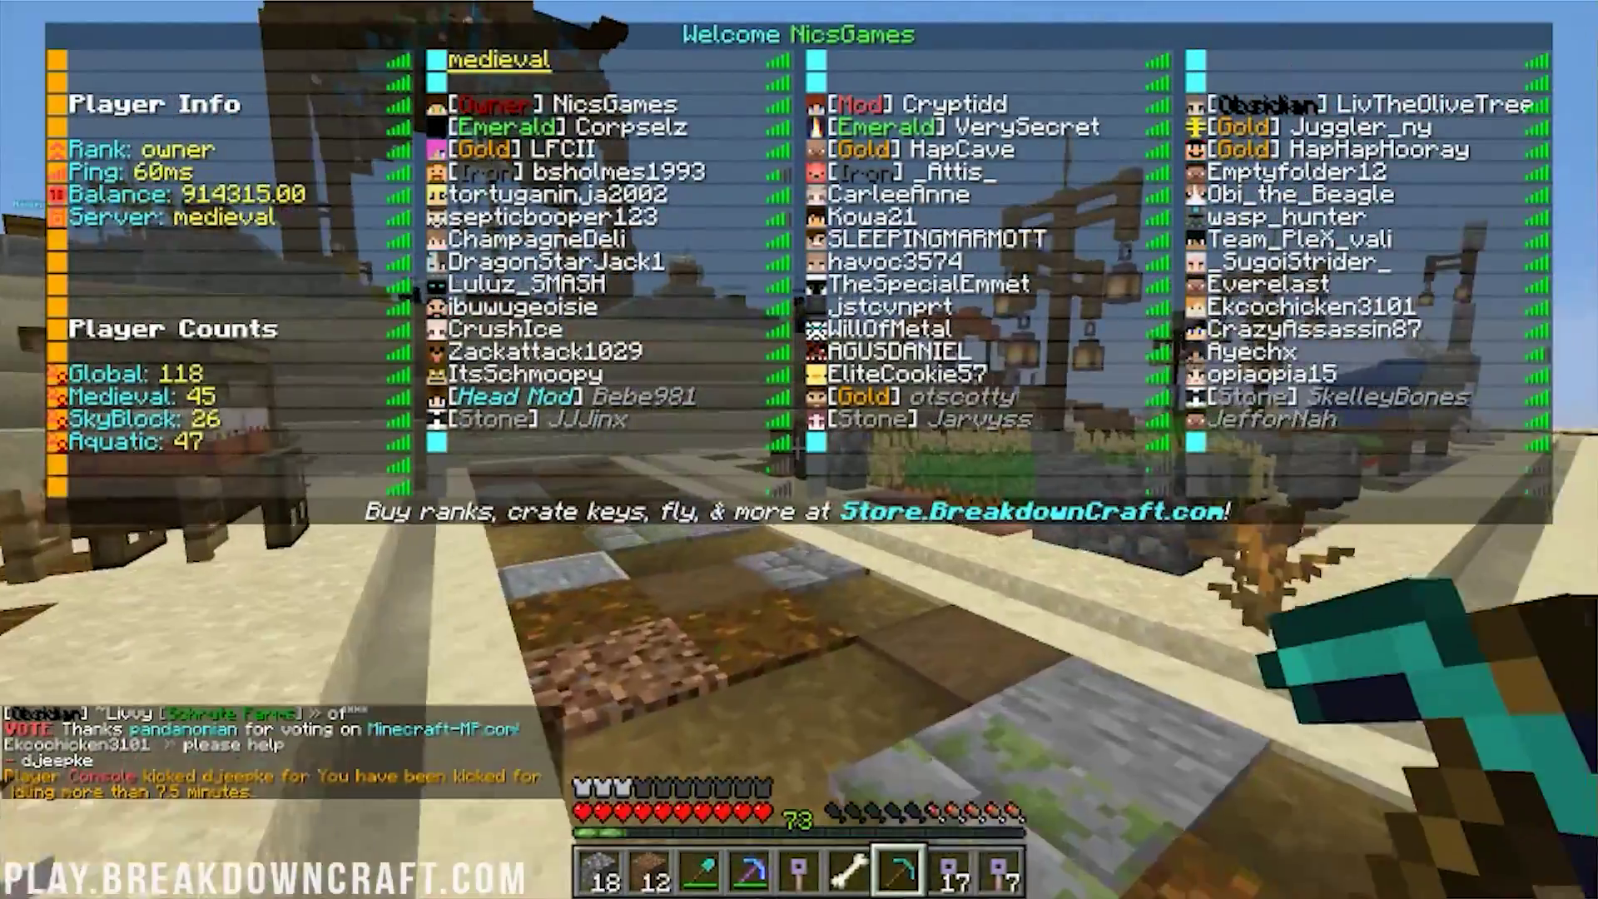
key("w")
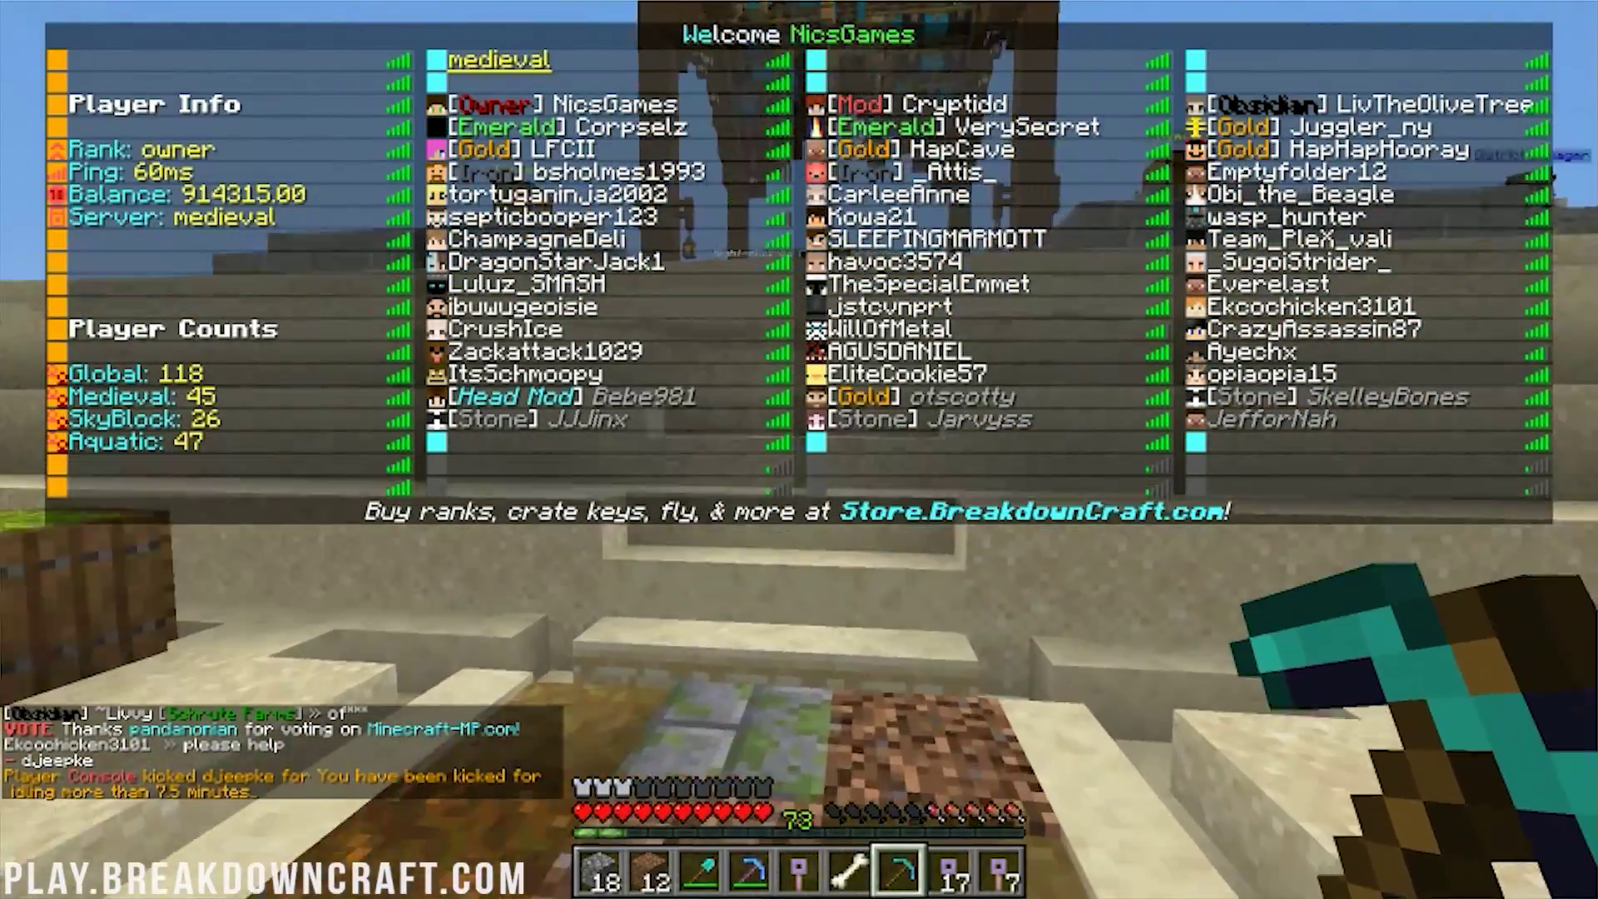
key("w")
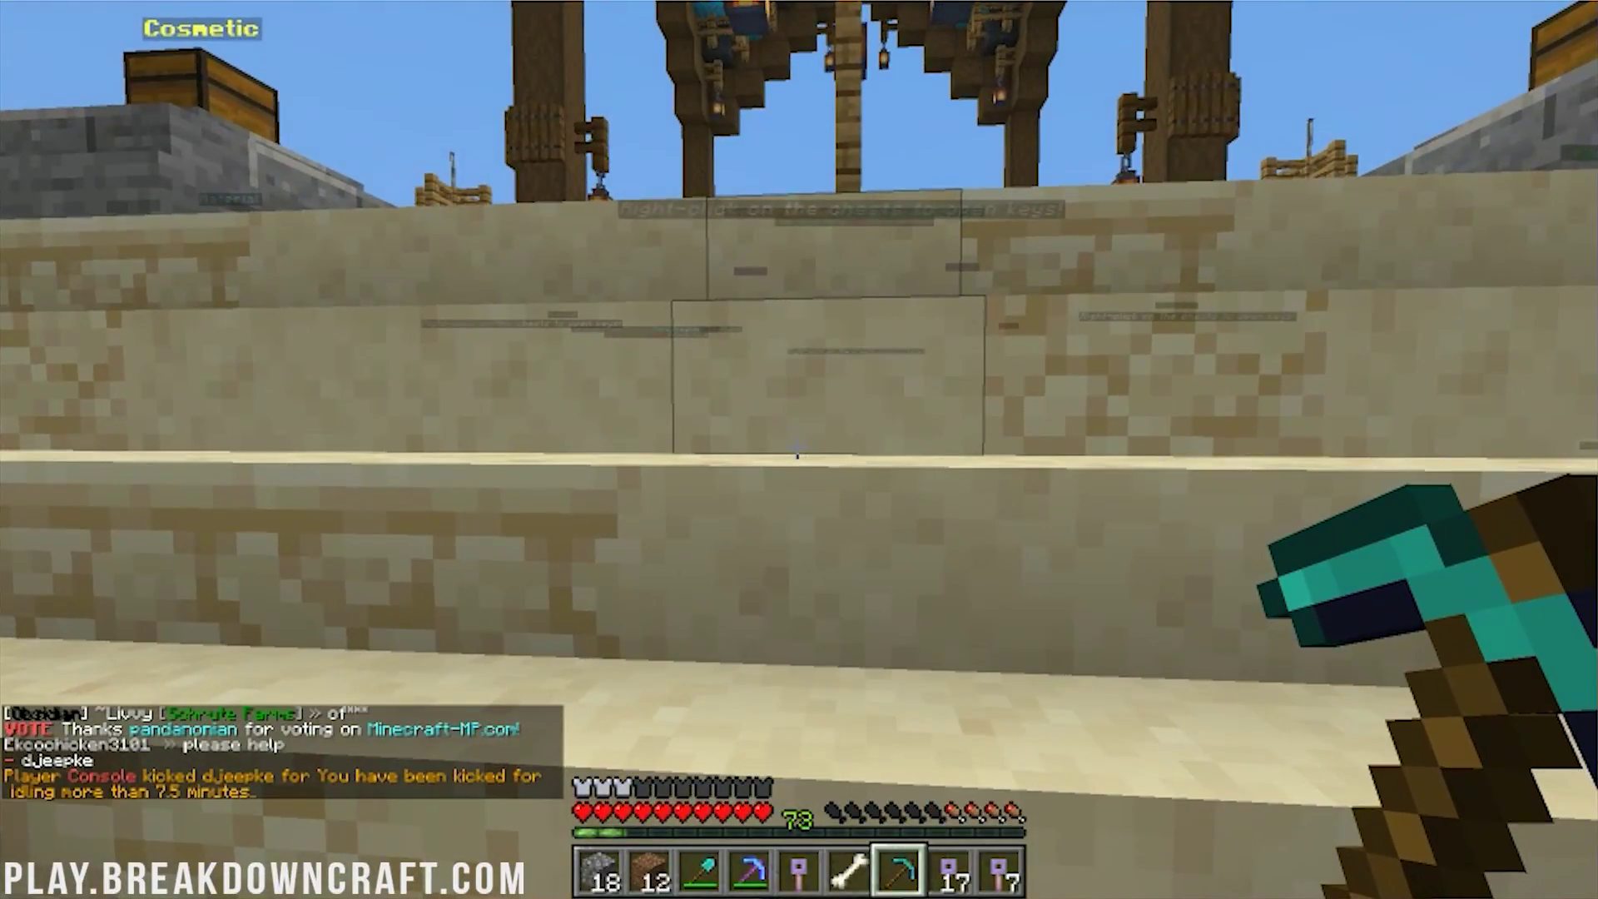